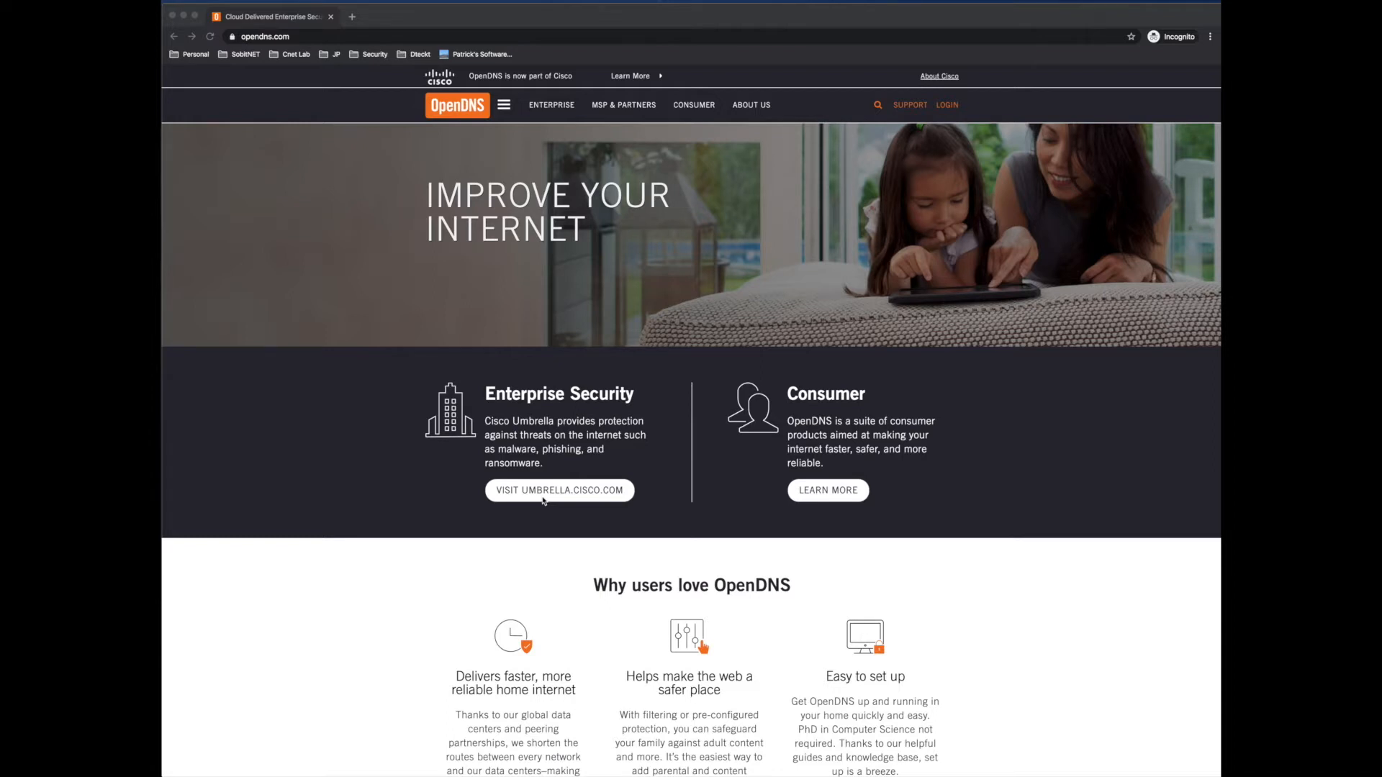
# Step: Open the OpenDNS consumer packages and start the sign-up for the free OpenDNS Home service
pyautogui.scroll(-1, 543, 500)
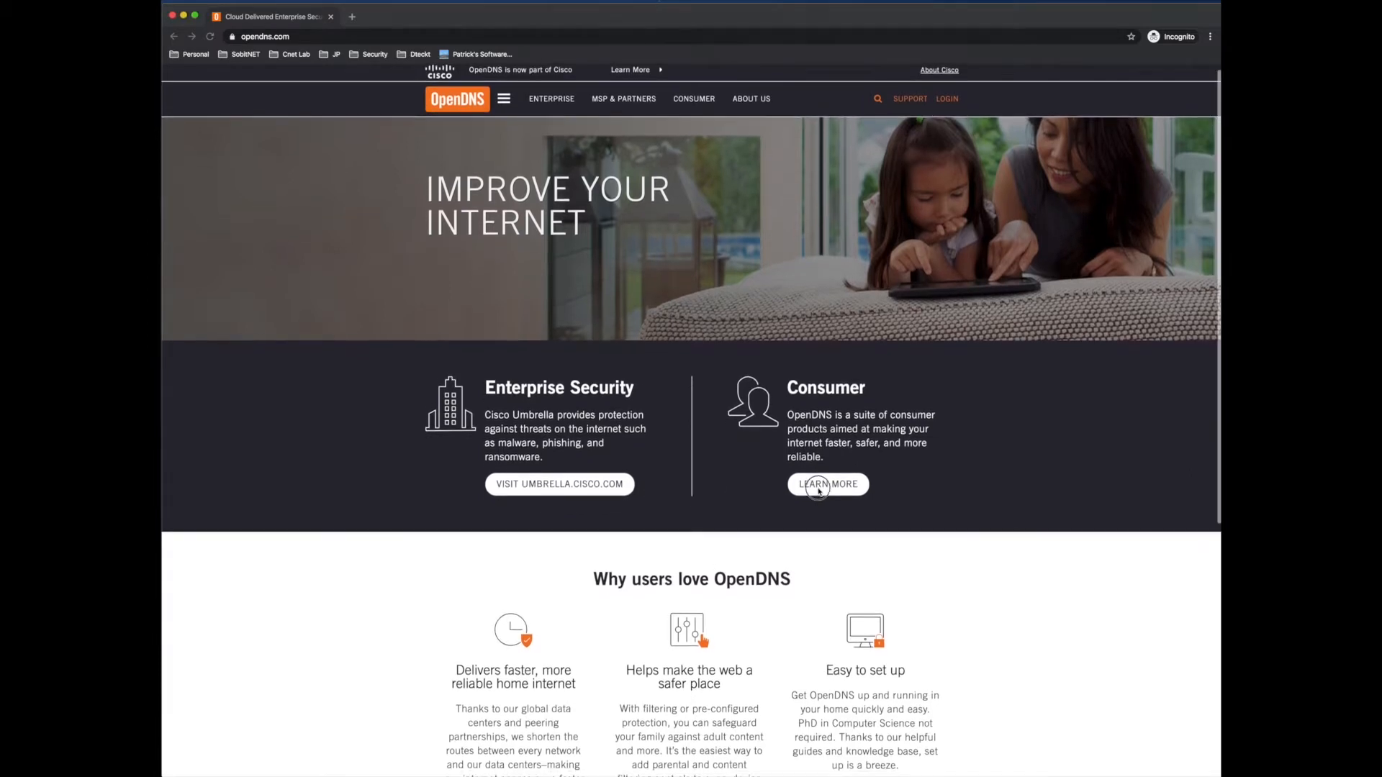
pyautogui.click(830, 487)
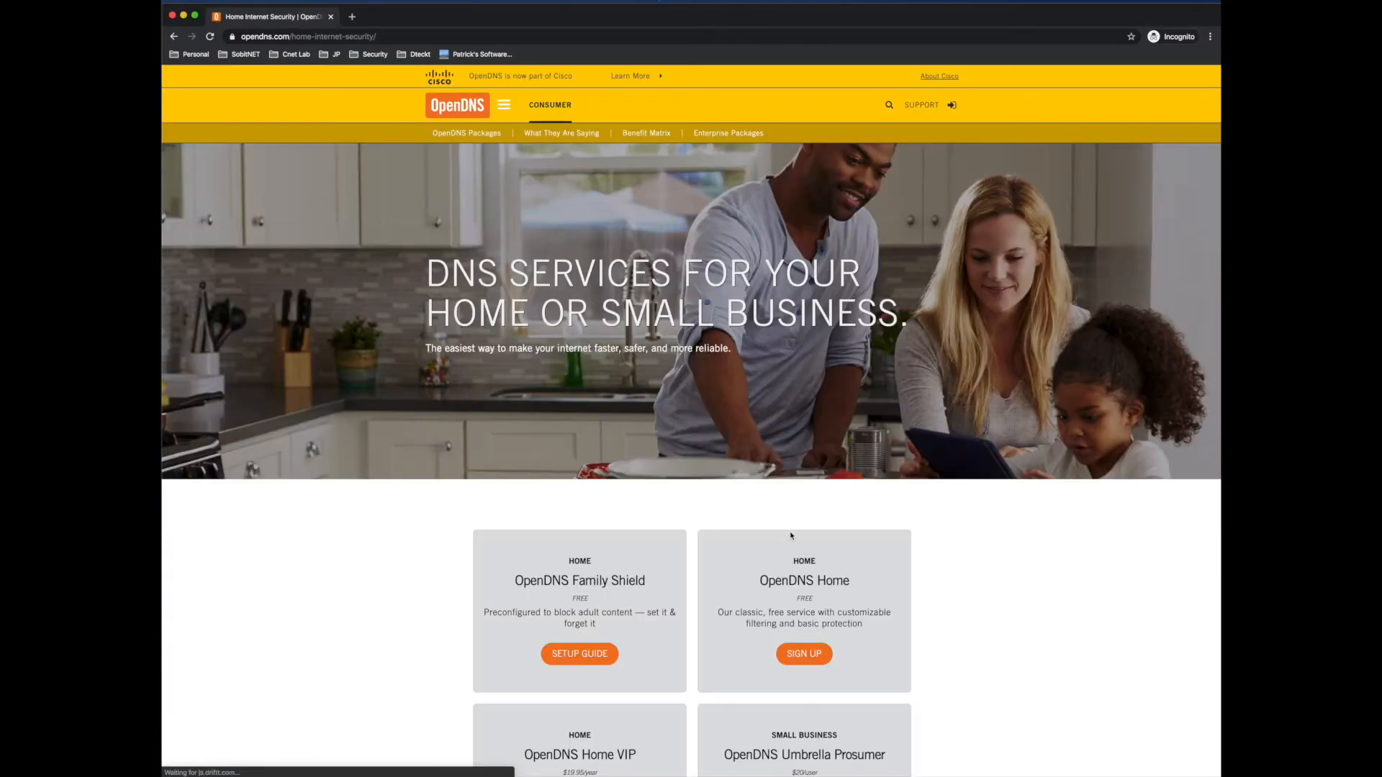
pyautogui.scroll(-5, 790, 532)
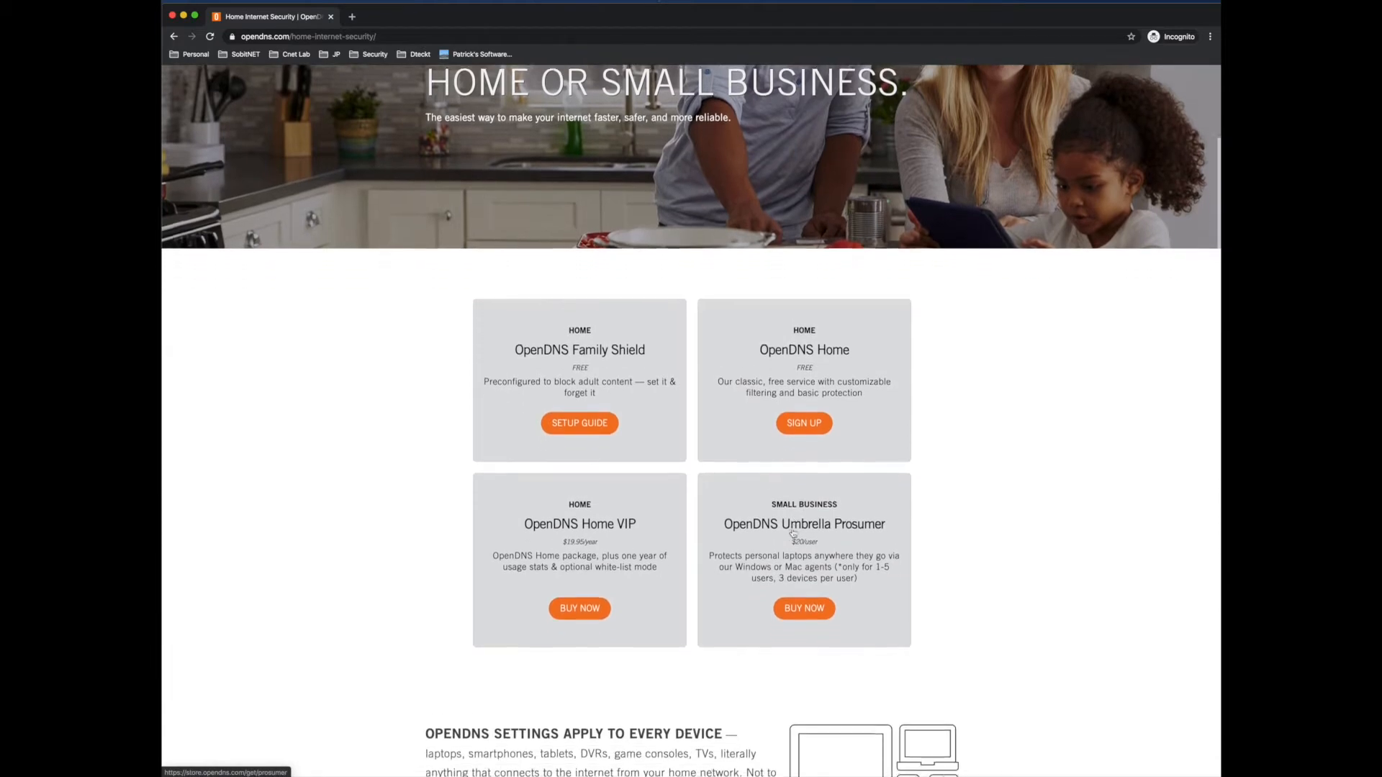
pyautogui.scroll(-1, 794, 533)
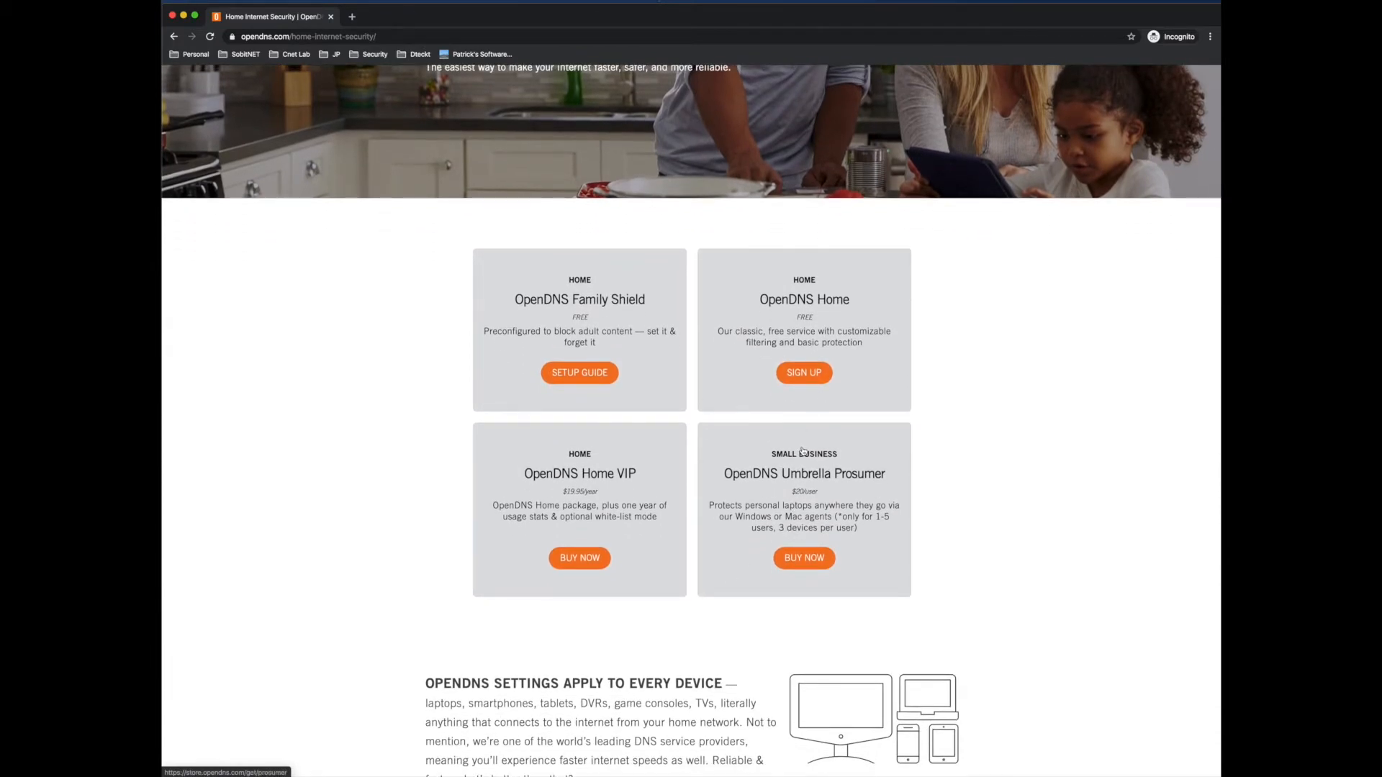
pyautogui.click(811, 373)
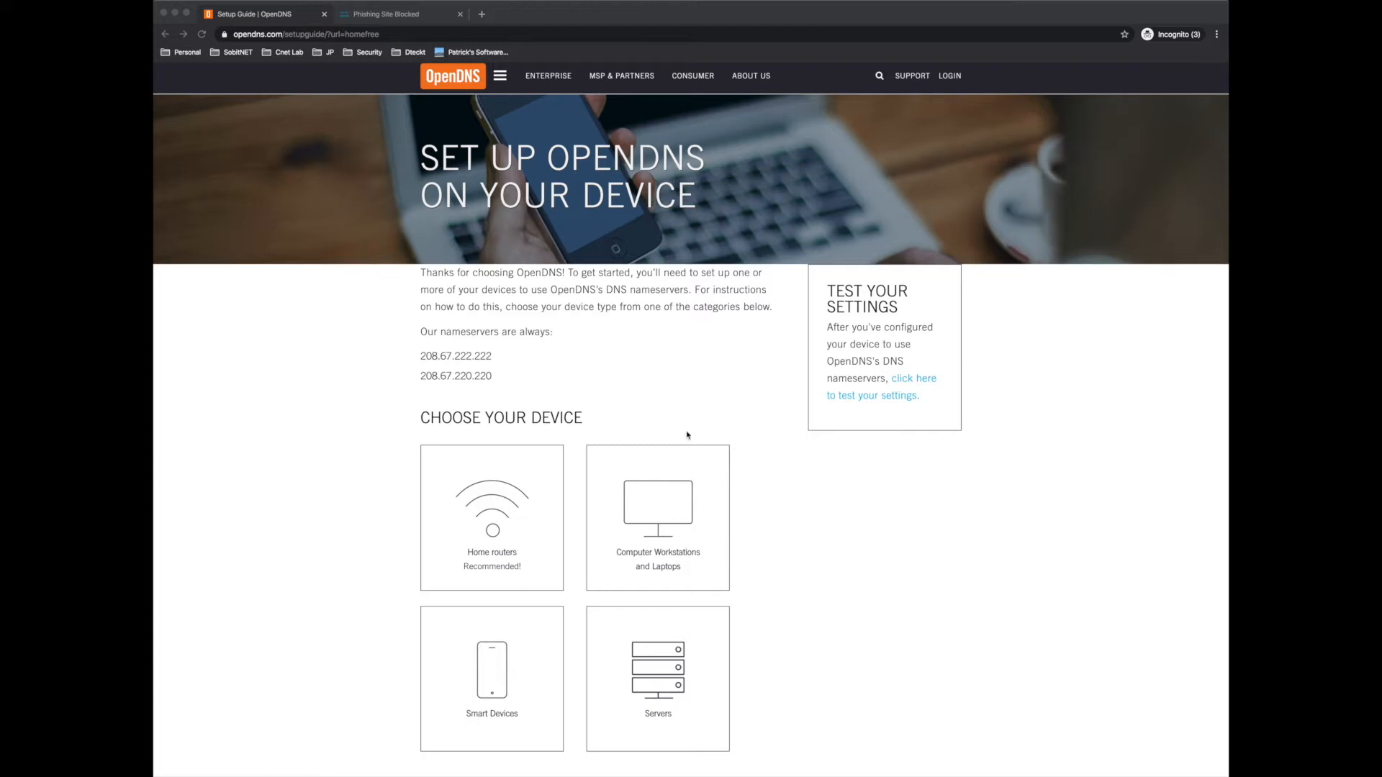
# Step: Examine the two OpenDNS nameserver addresses listed in the device setup guide
pyautogui.click(503, 376)
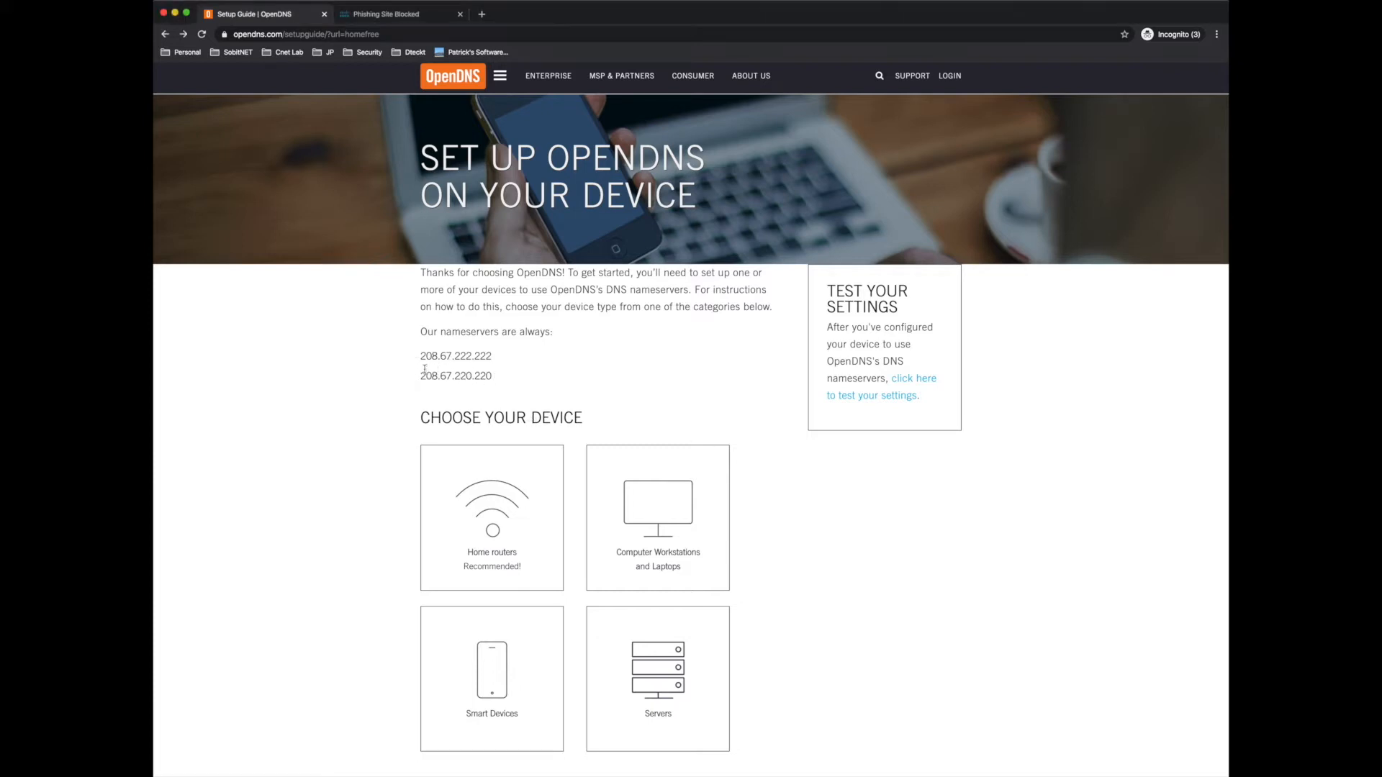
pyautogui.moveTo(420, 353); pyautogui.dragTo(505, 386)
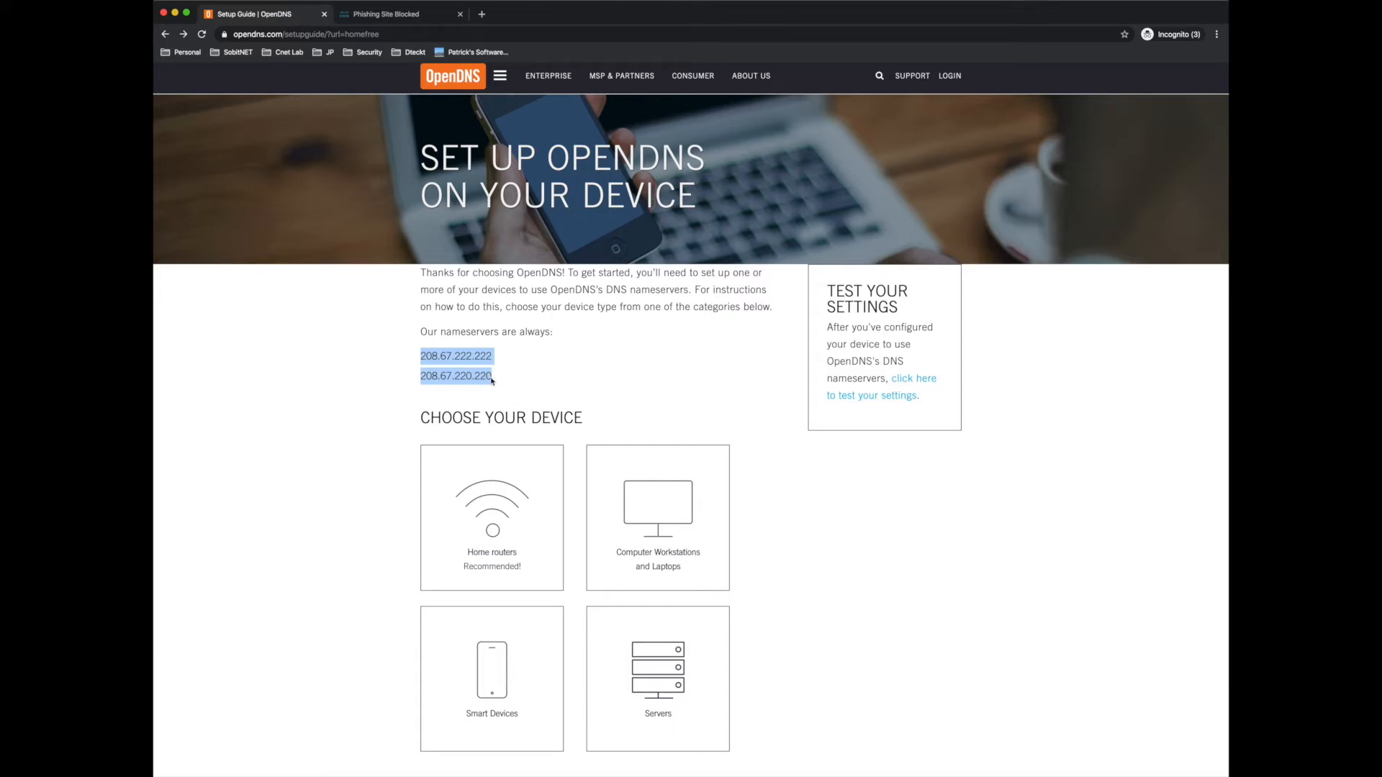
pyautogui.click(516, 364)
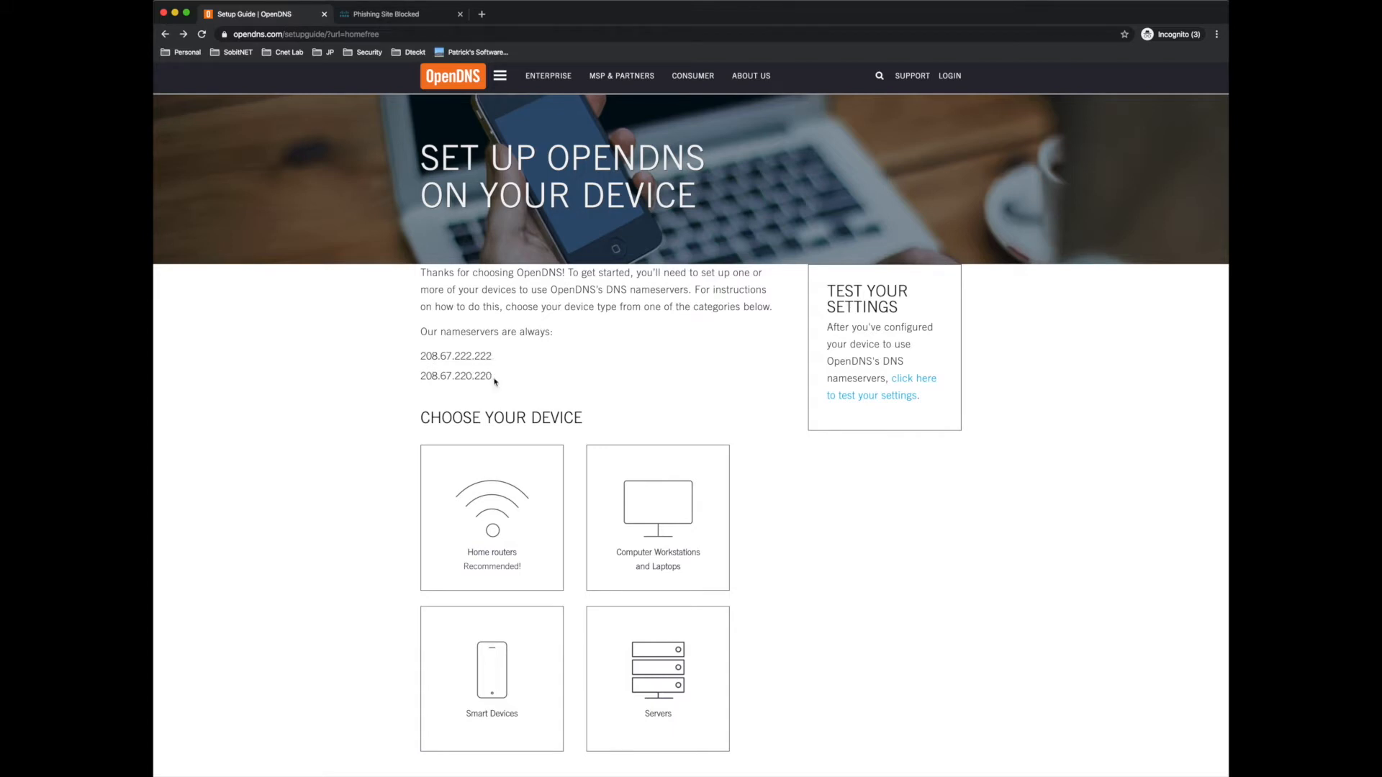
pyautogui.moveTo(392, 356); pyautogui.dragTo(531, 374)
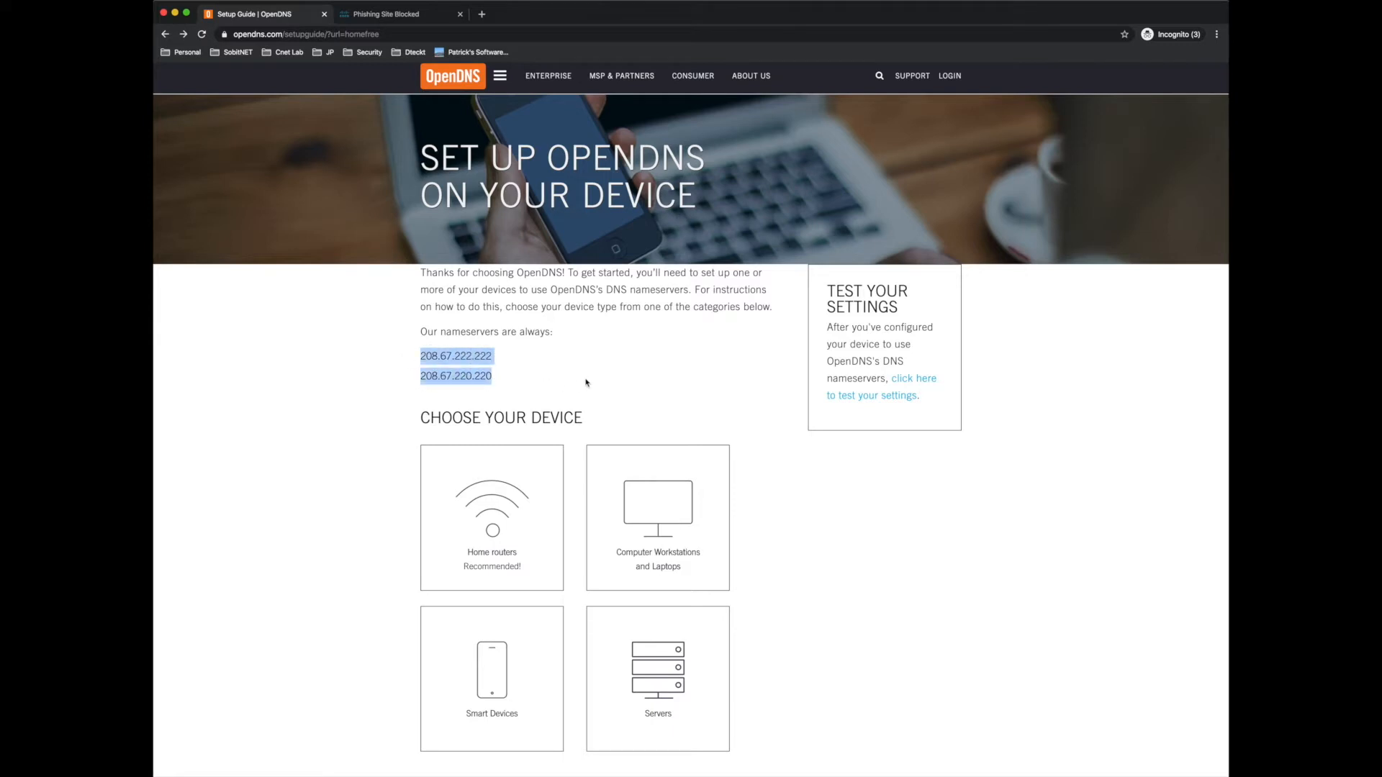
pyautogui.click(611, 383)
# Step: Open the setup instructions for home routers and look through the list of router configuration guides
pyautogui.scroll(-1, 617, 389)
pyautogui.scroll(-1, 620, 392)
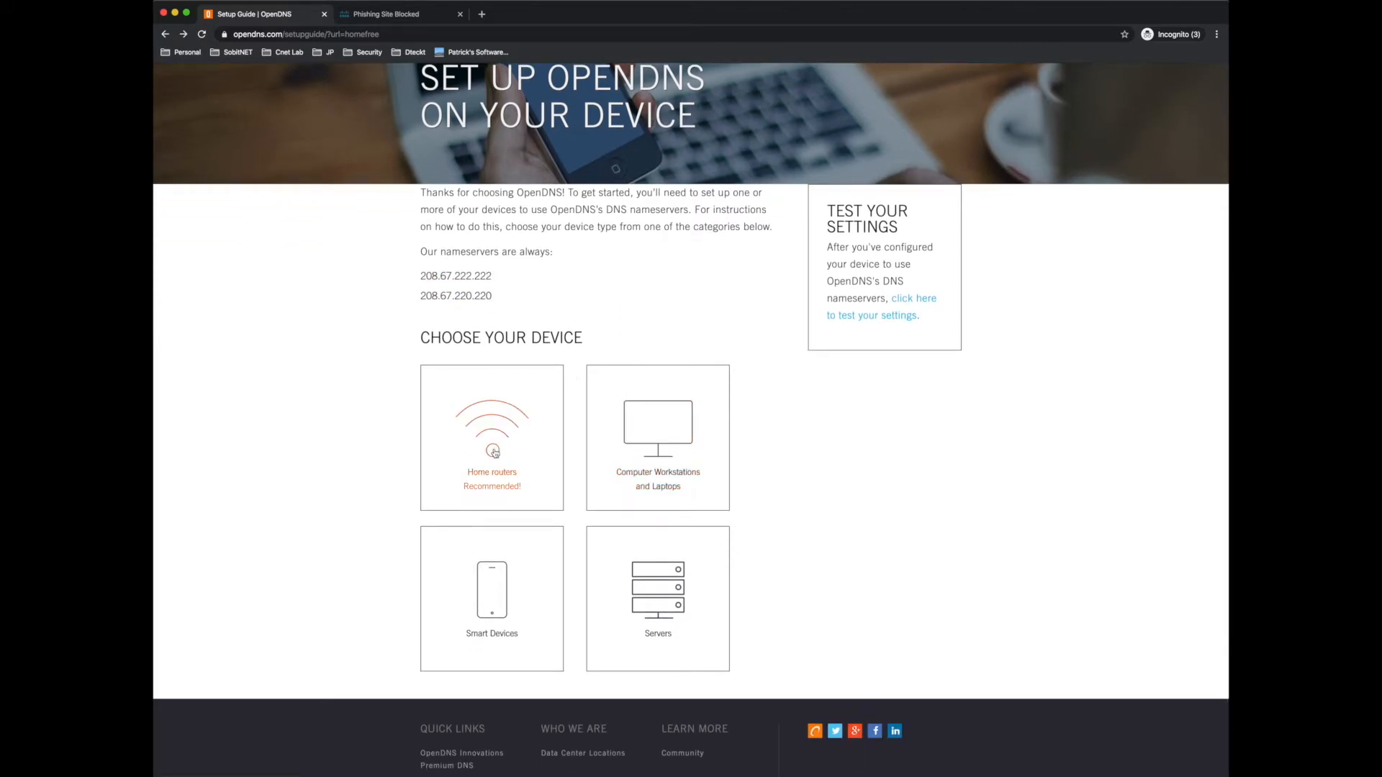
pyautogui.scroll(1, 475, 310)
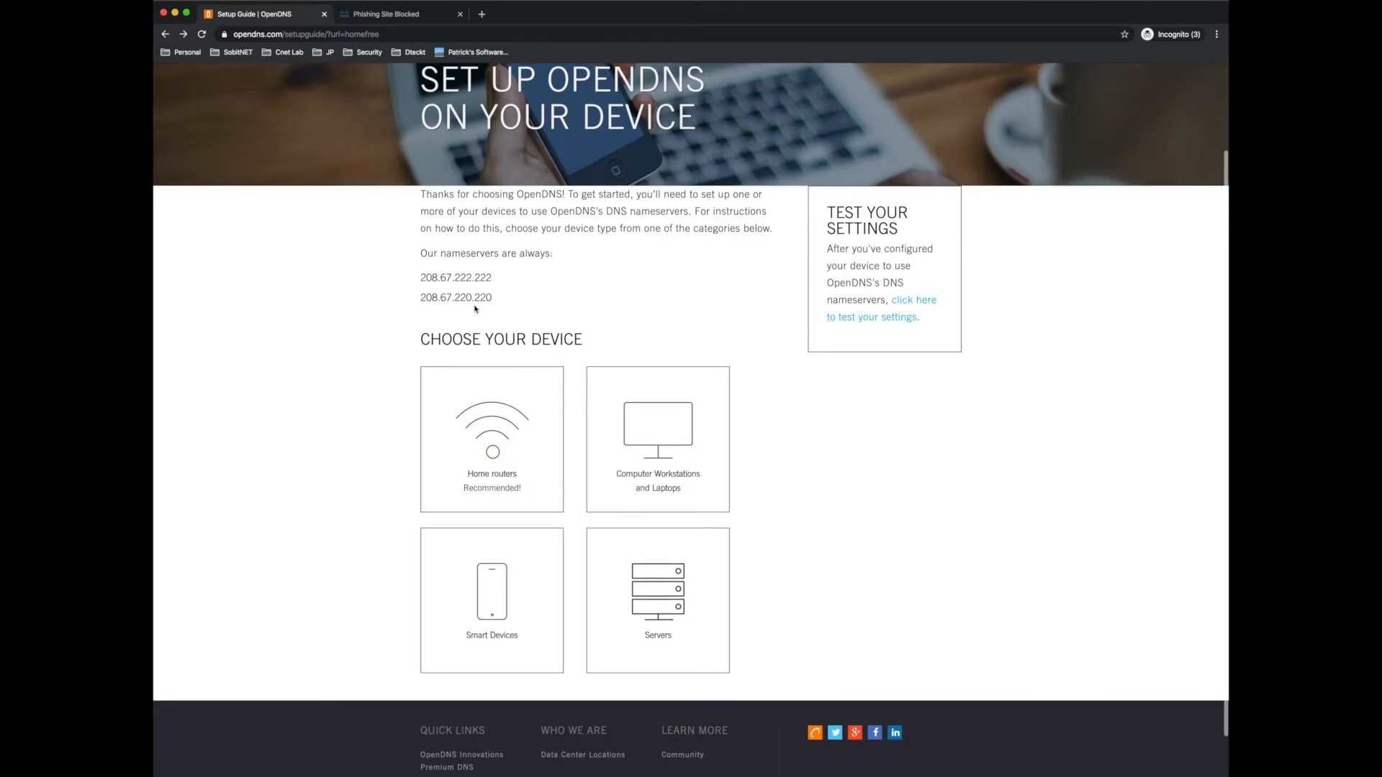
pyautogui.click(492, 416)
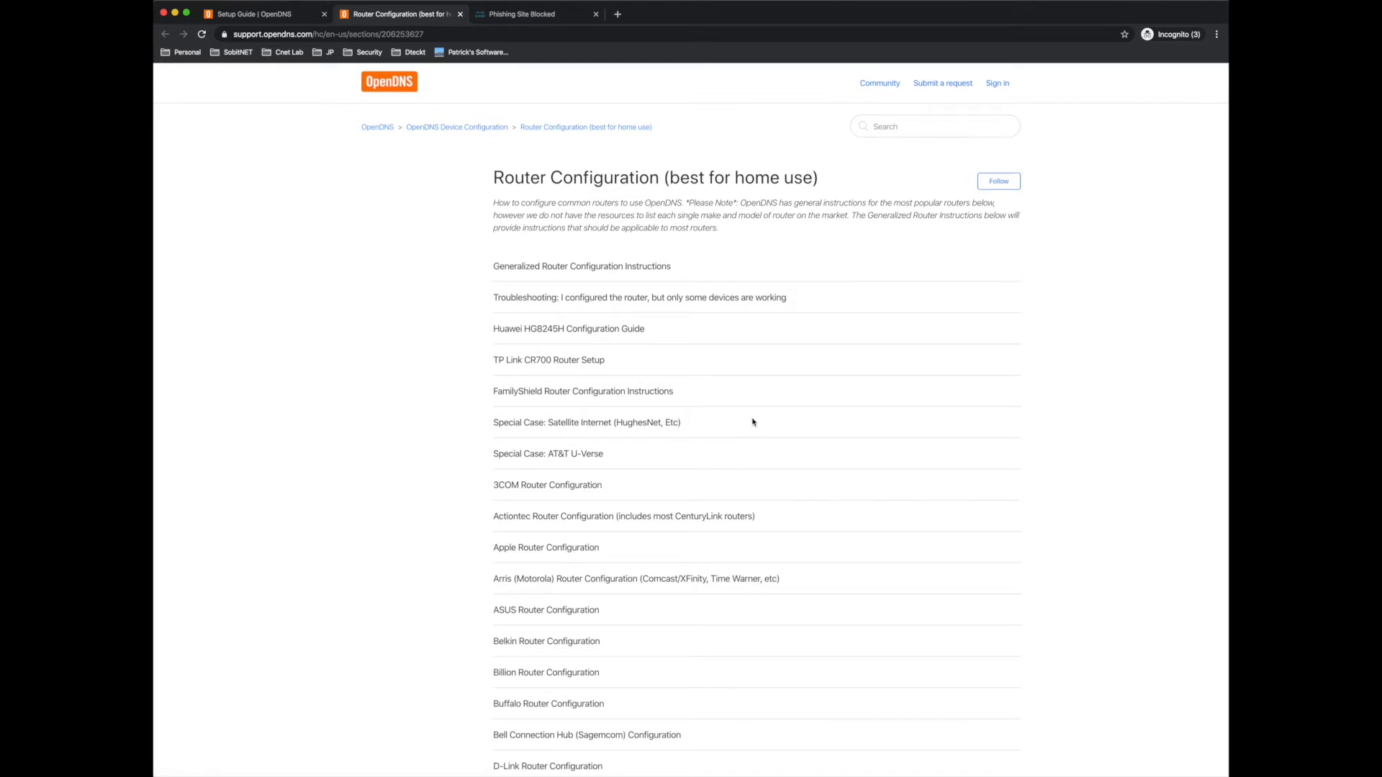
pyautogui.scroll(-5, 754, 422)
pyautogui.scroll(-6, 753, 421)
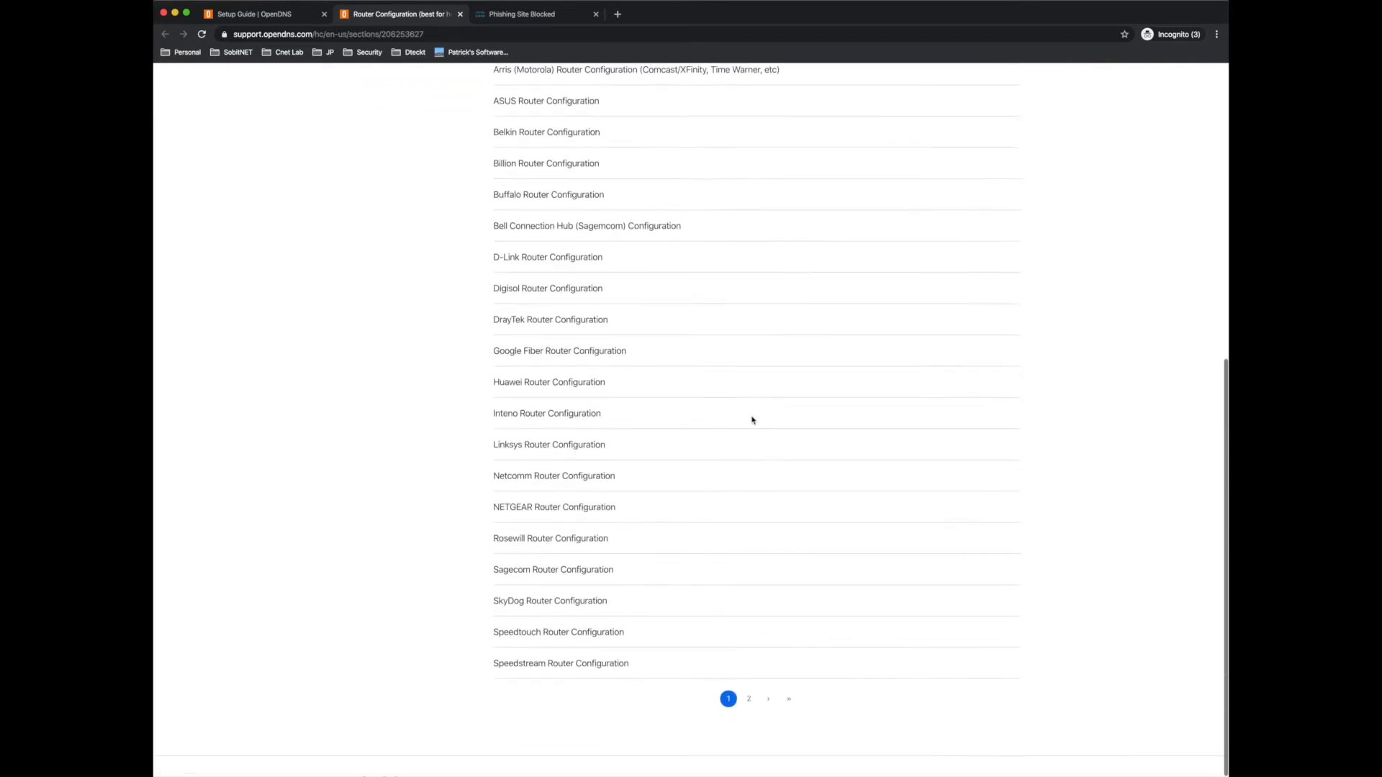
pyautogui.scroll(-1, 754, 420)
# Step: Open the Linksys router guide for the WRTP54G model and read its DNS setup instructions
pyautogui.click(525, 432)
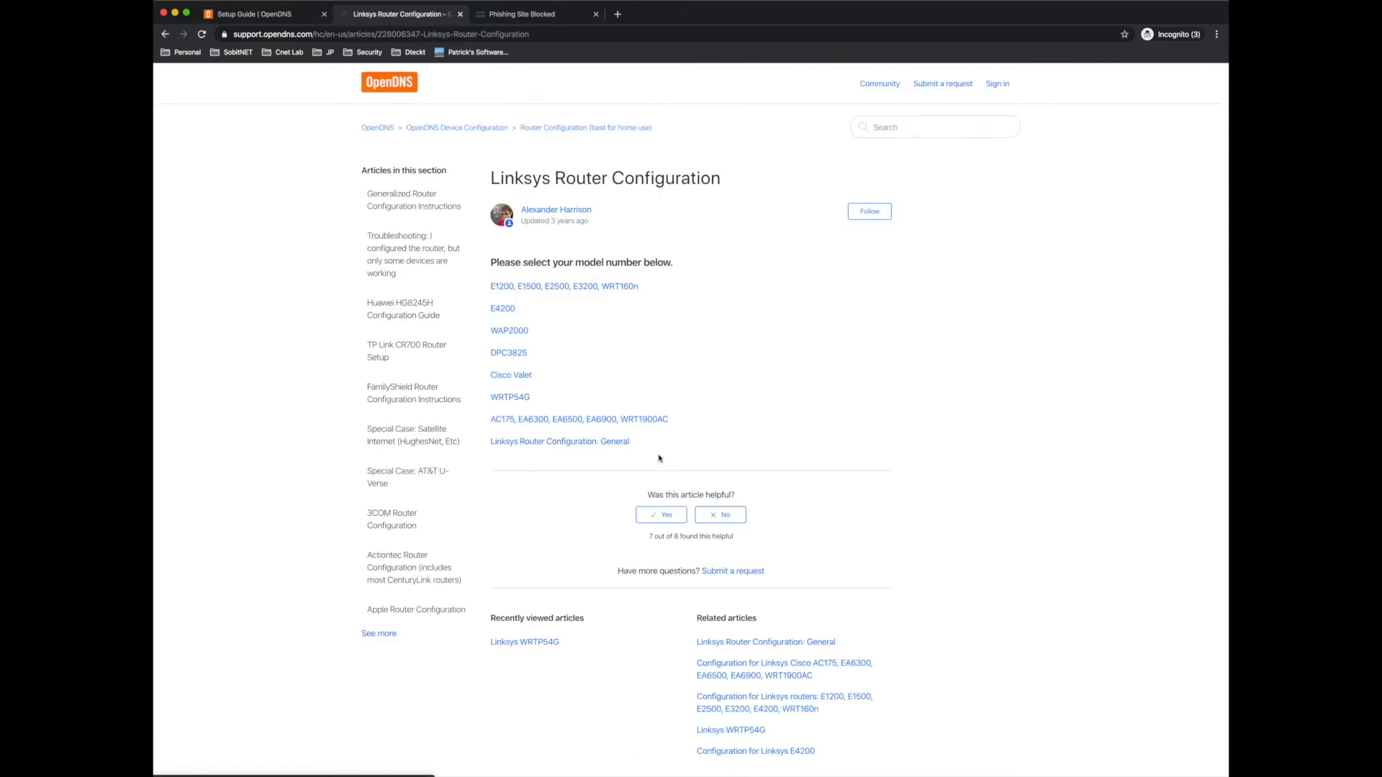
pyautogui.click(525, 400)
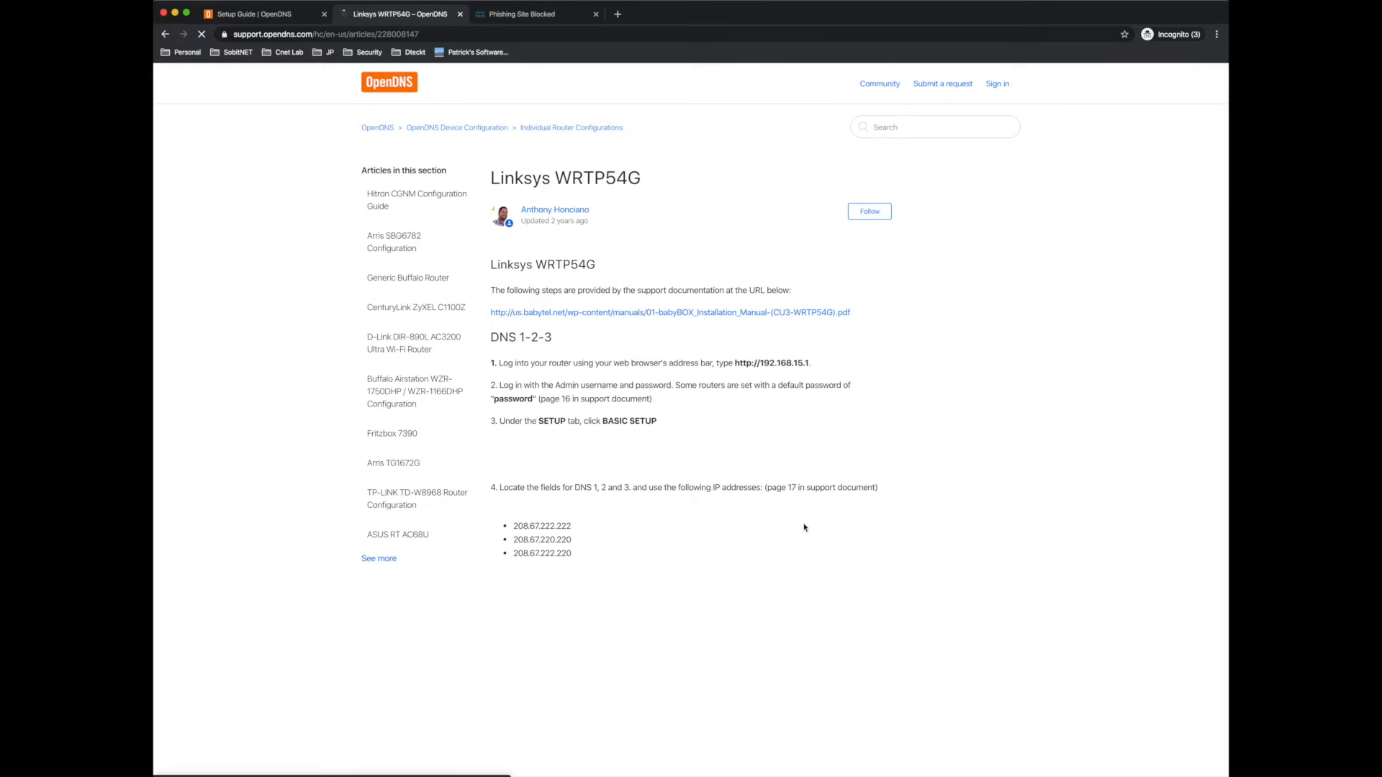
pyautogui.scroll(-2, 778, 539)
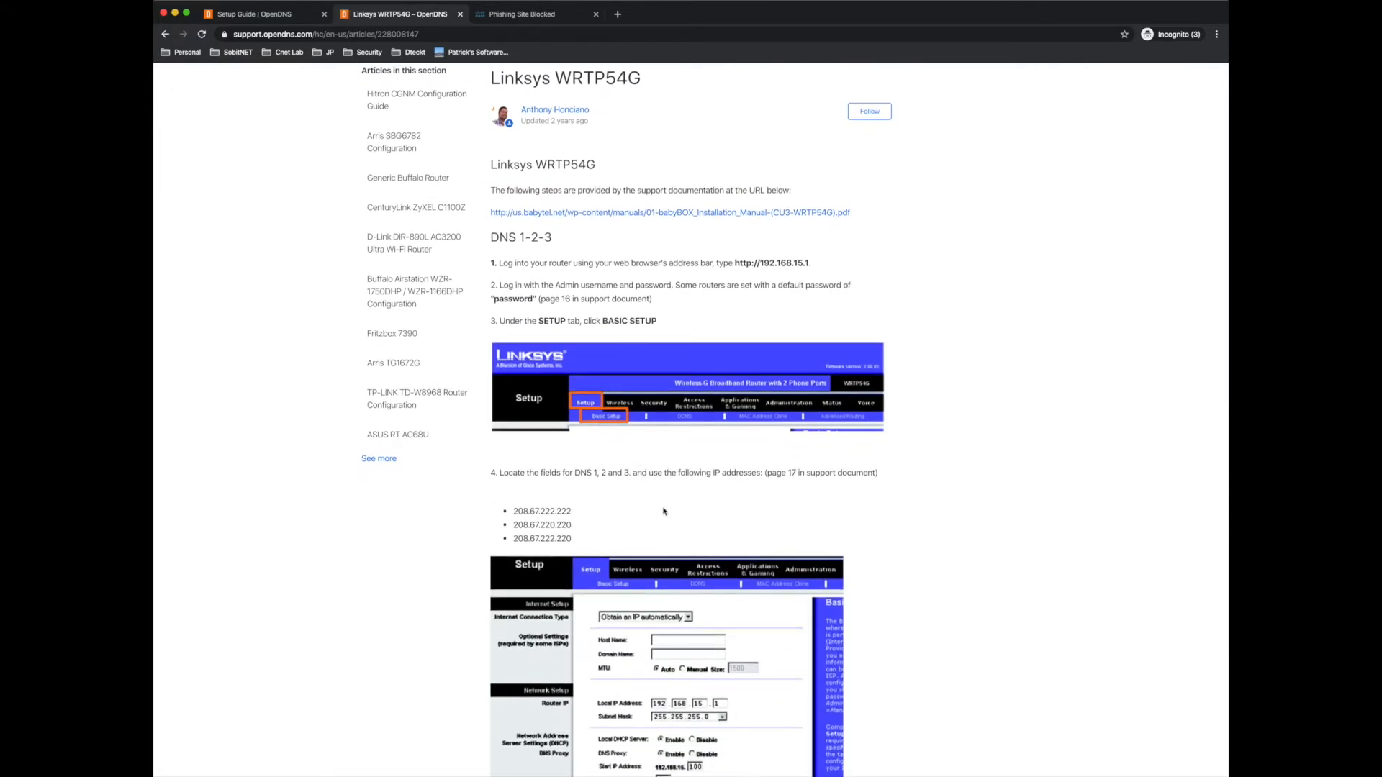
pyautogui.scroll(-5, 663, 511)
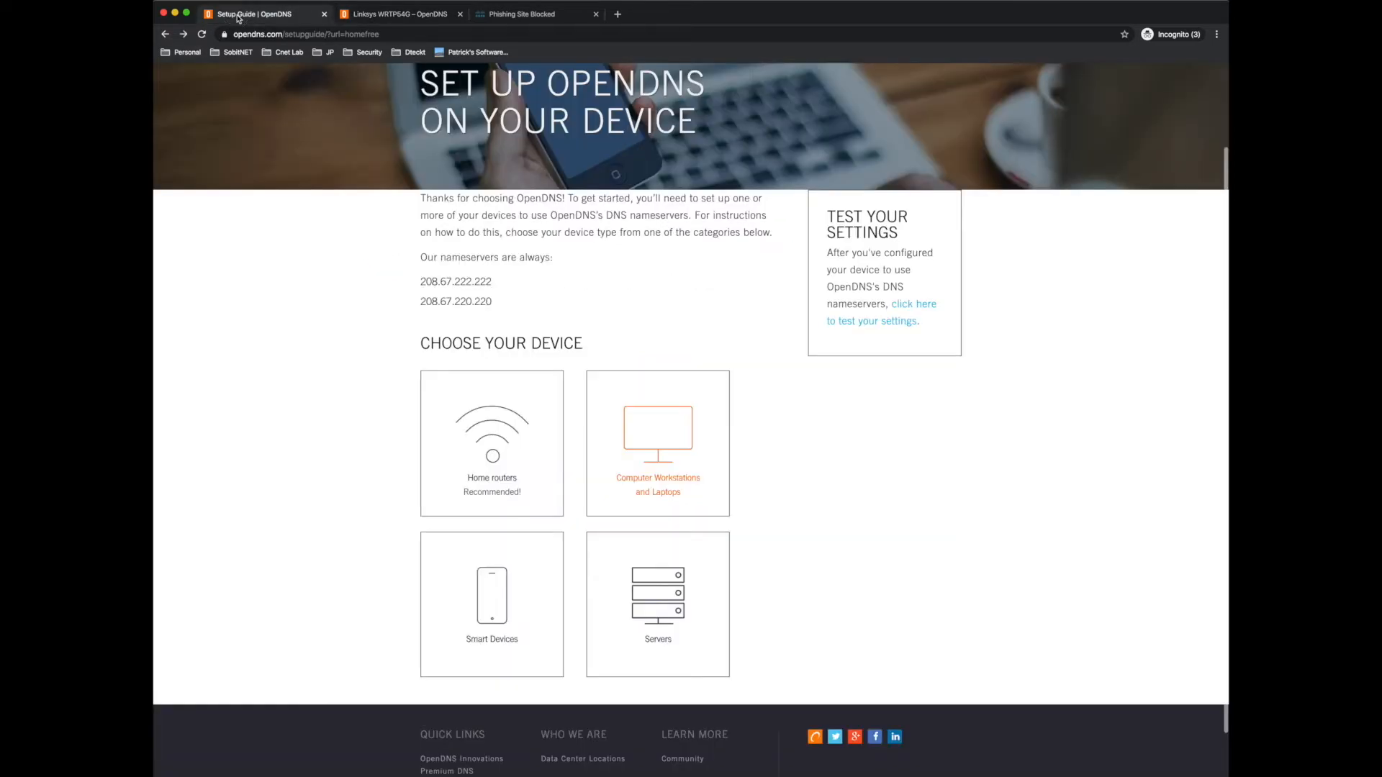
# Step: Return to the setup guide, test the OpenDNS settings and check phishing protection with the demo site InternetBadGuys.com
pyautogui.click(239, 15)
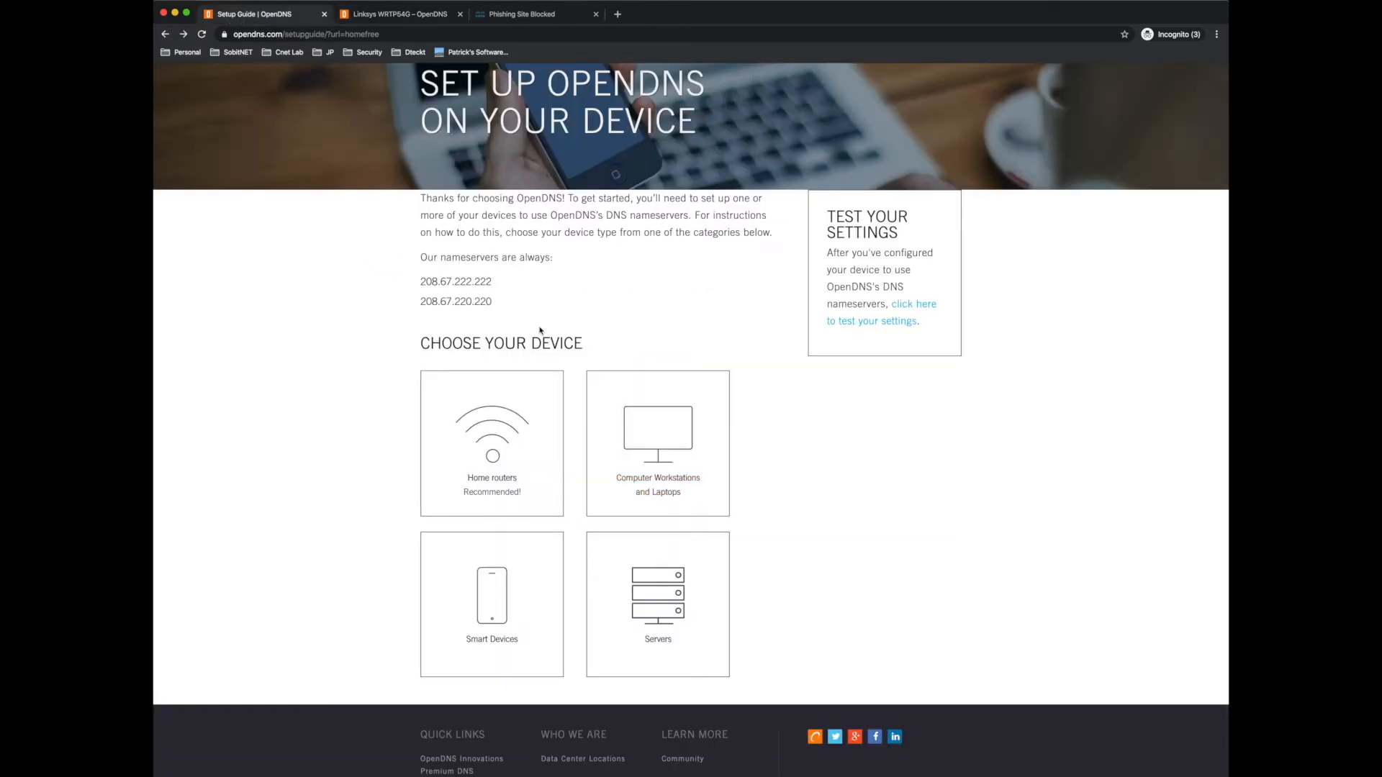
pyautogui.scroll(2, 608, 340)
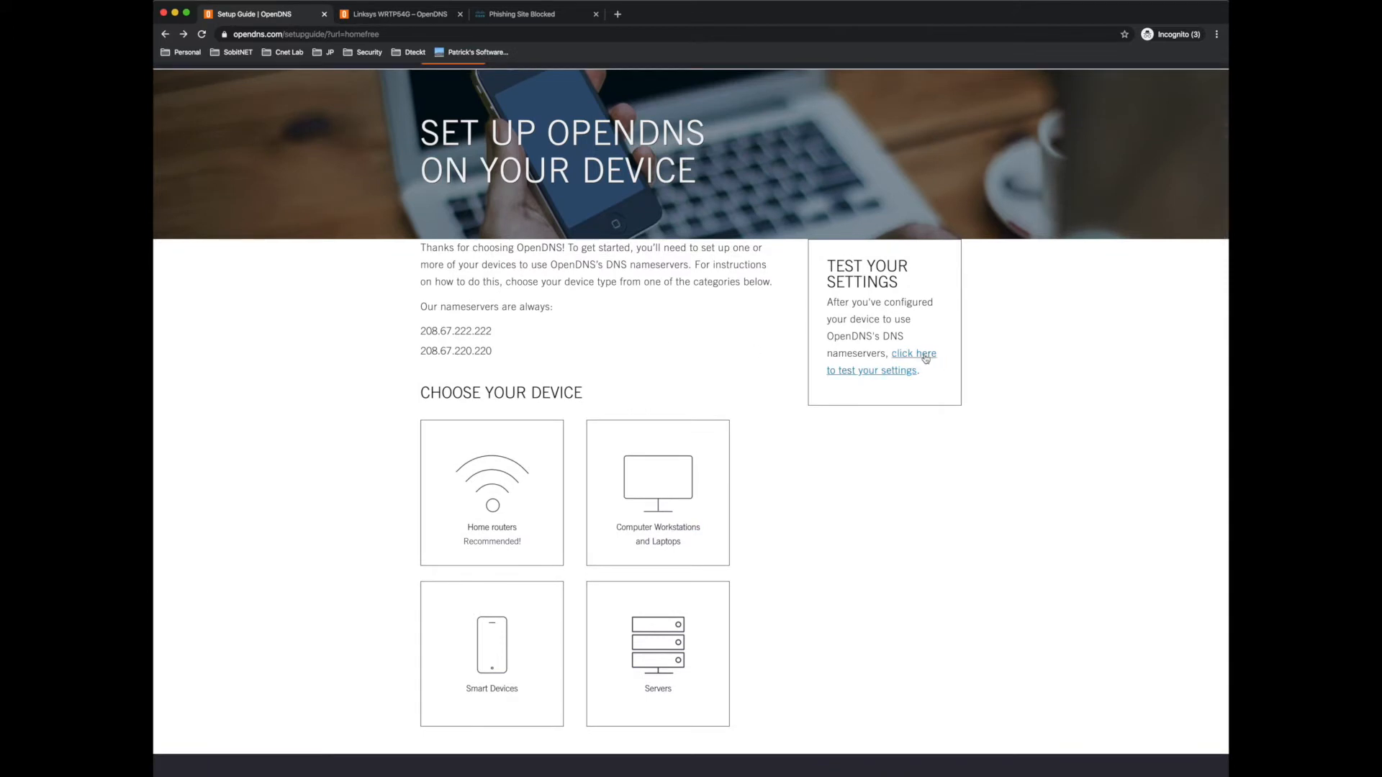
pyautogui.click(926, 356)
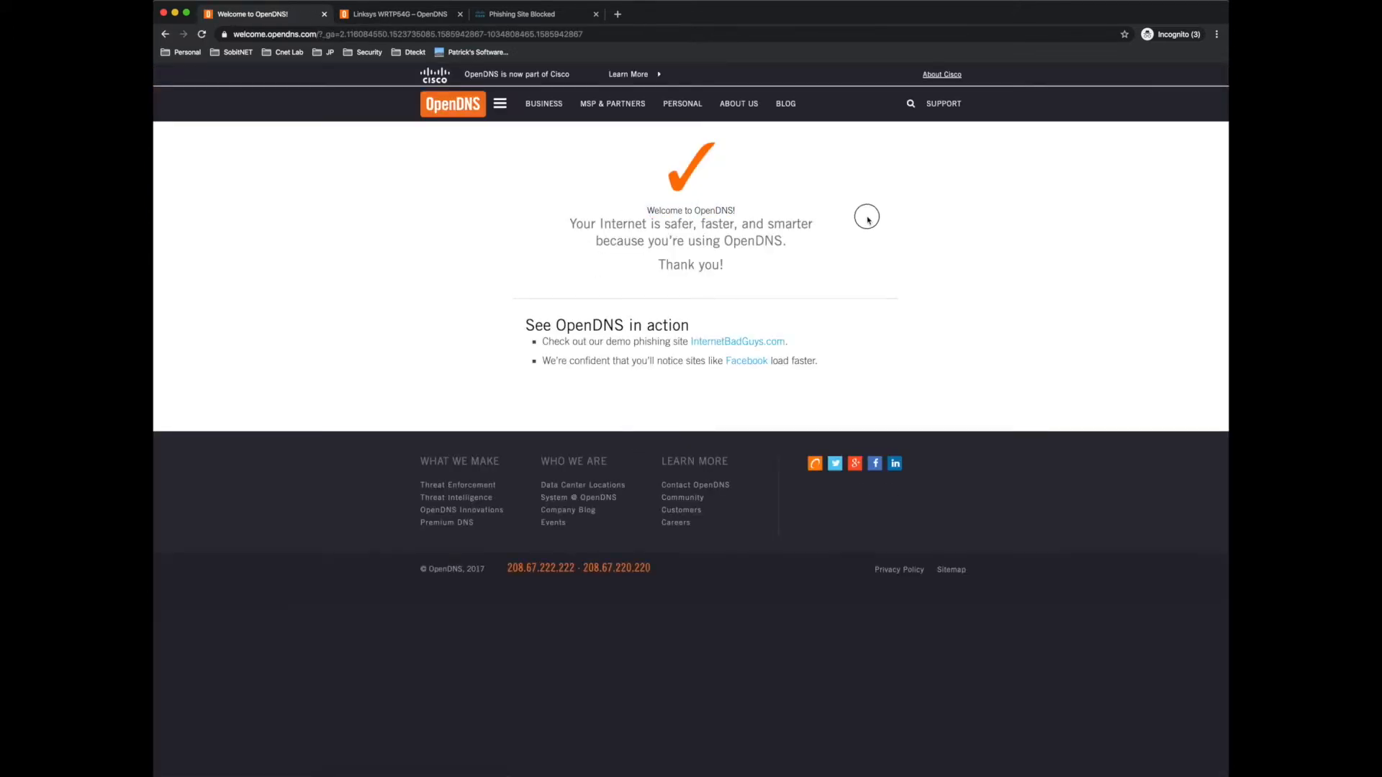
pyautogui.moveTo(868, 220); pyautogui.dragTo(842, 270)
pyautogui.click(843, 277)
pyautogui.click(732, 342)
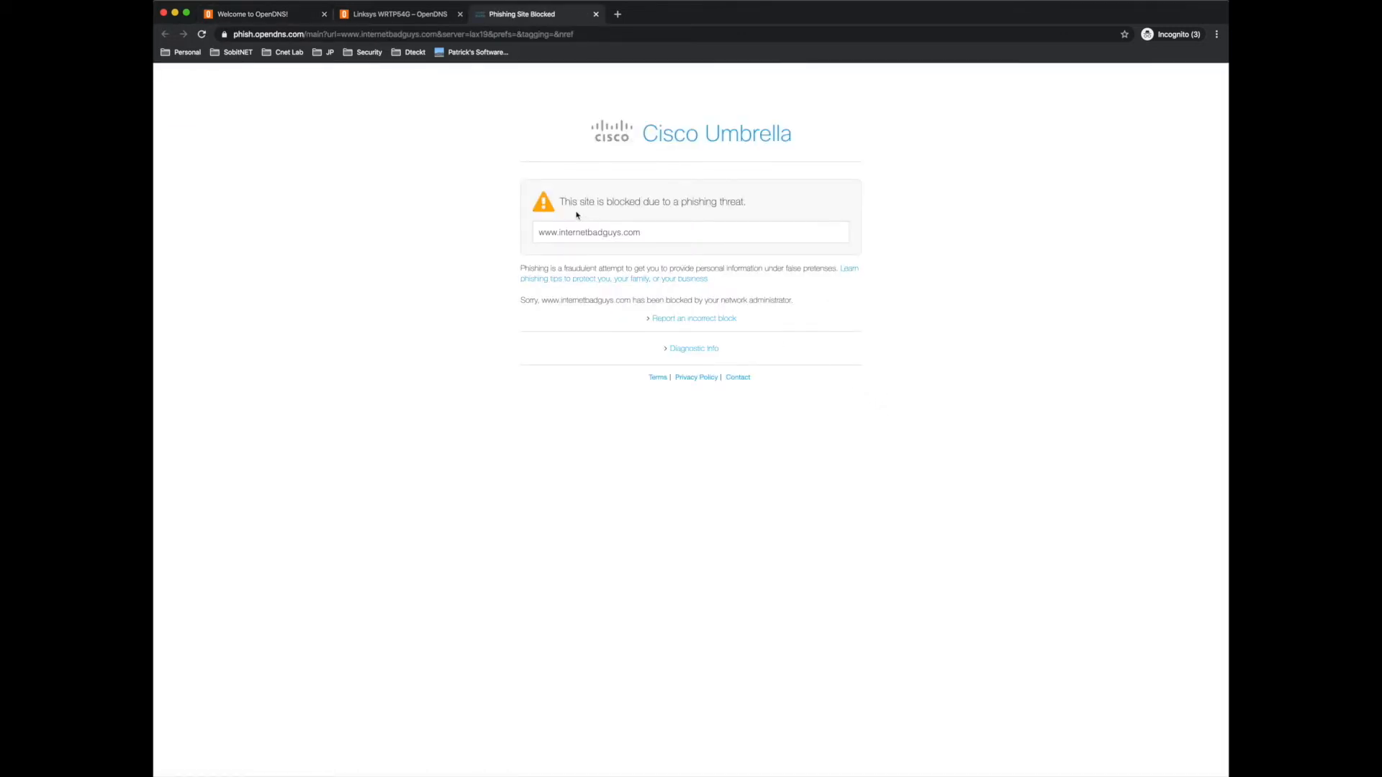
pyautogui.moveTo(563, 202); pyautogui.dragTo(808, 204)
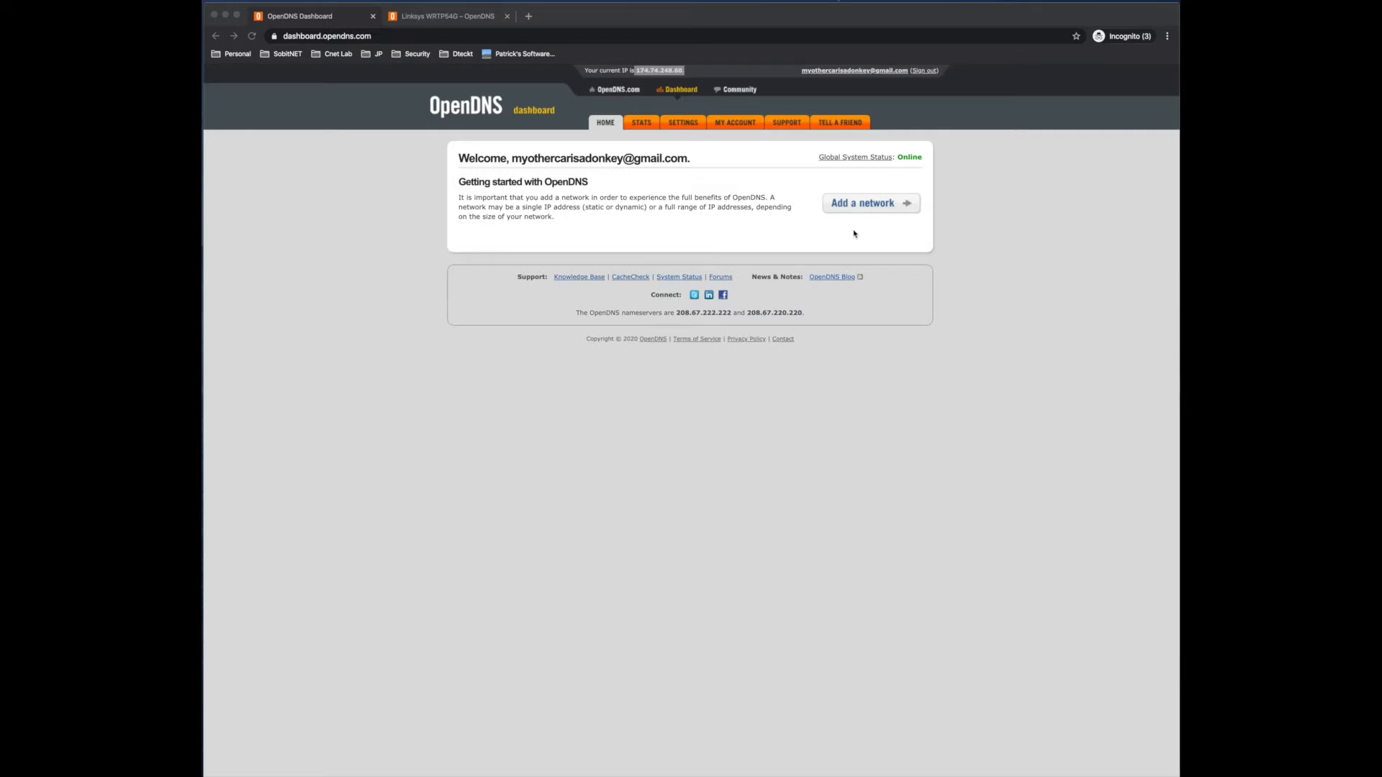
# Step: Examine the current public IP address shown in the header of the OpenDNS dashboard
pyautogui.click(702, 75)
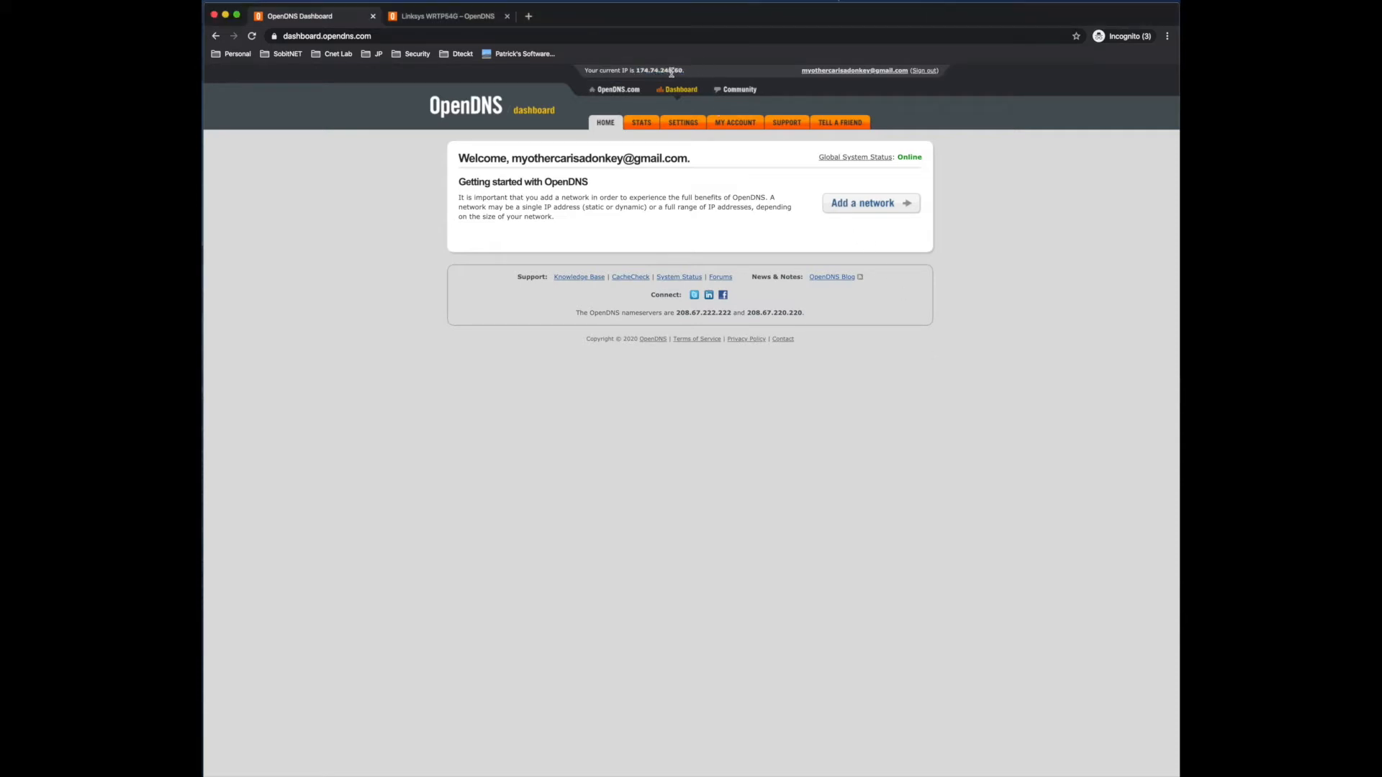
pyautogui.moveTo(633, 72); pyautogui.dragTo(688, 74)
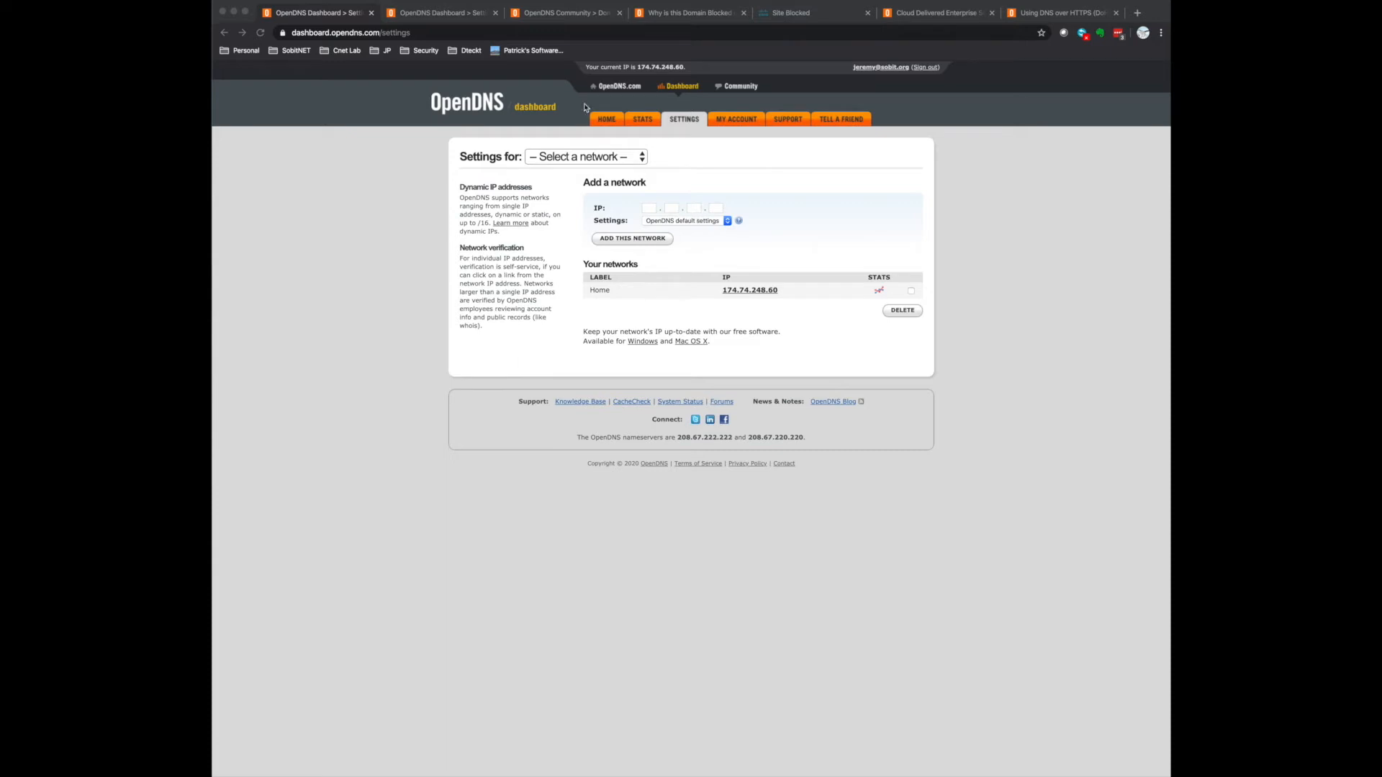
pyautogui.click(649, 70)
pyautogui.moveTo(685, 67); pyautogui.dragTo(585, 68)
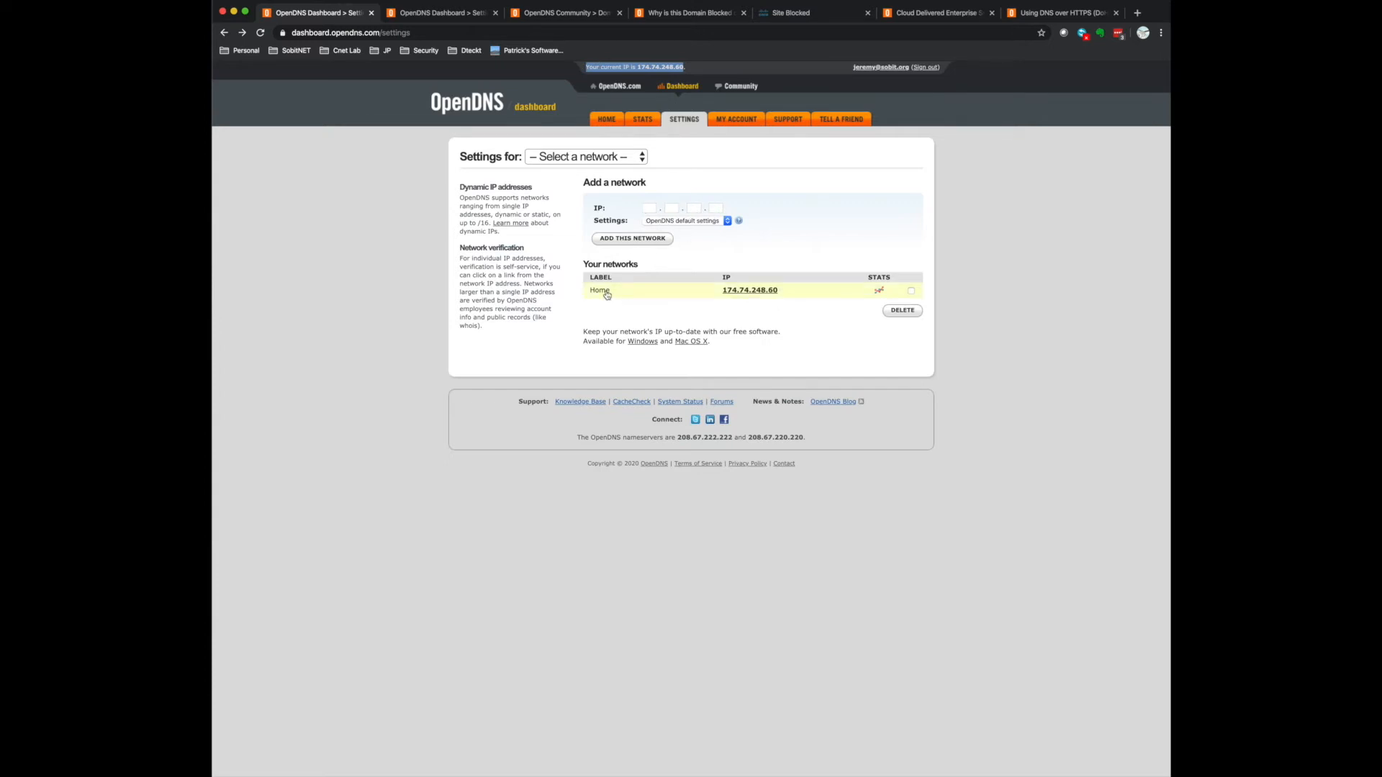
# Step: Open the Home network's web content filtering settings and compare the Low, Moderate and High filtering levels
pyautogui.click(742, 291)
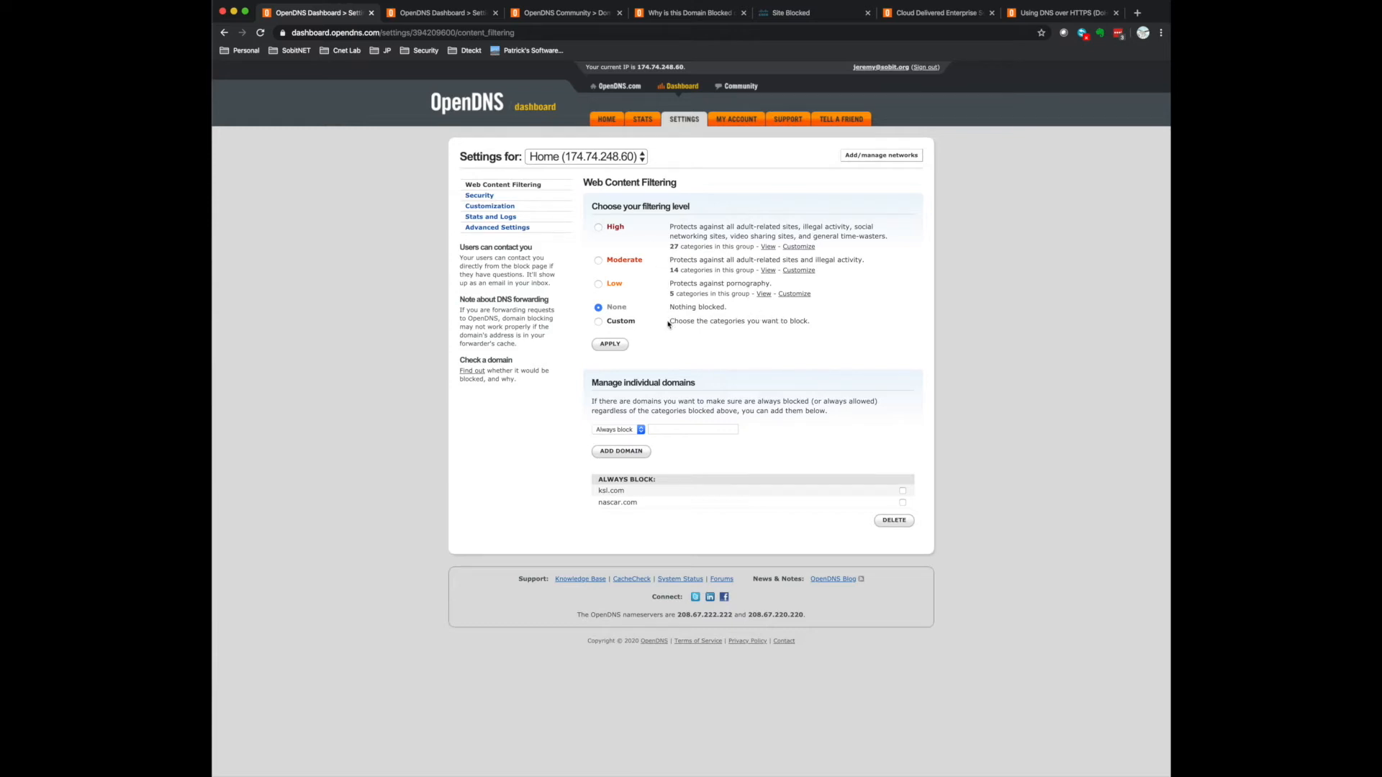
pyautogui.moveTo(677, 284); pyautogui.dragTo(804, 285)
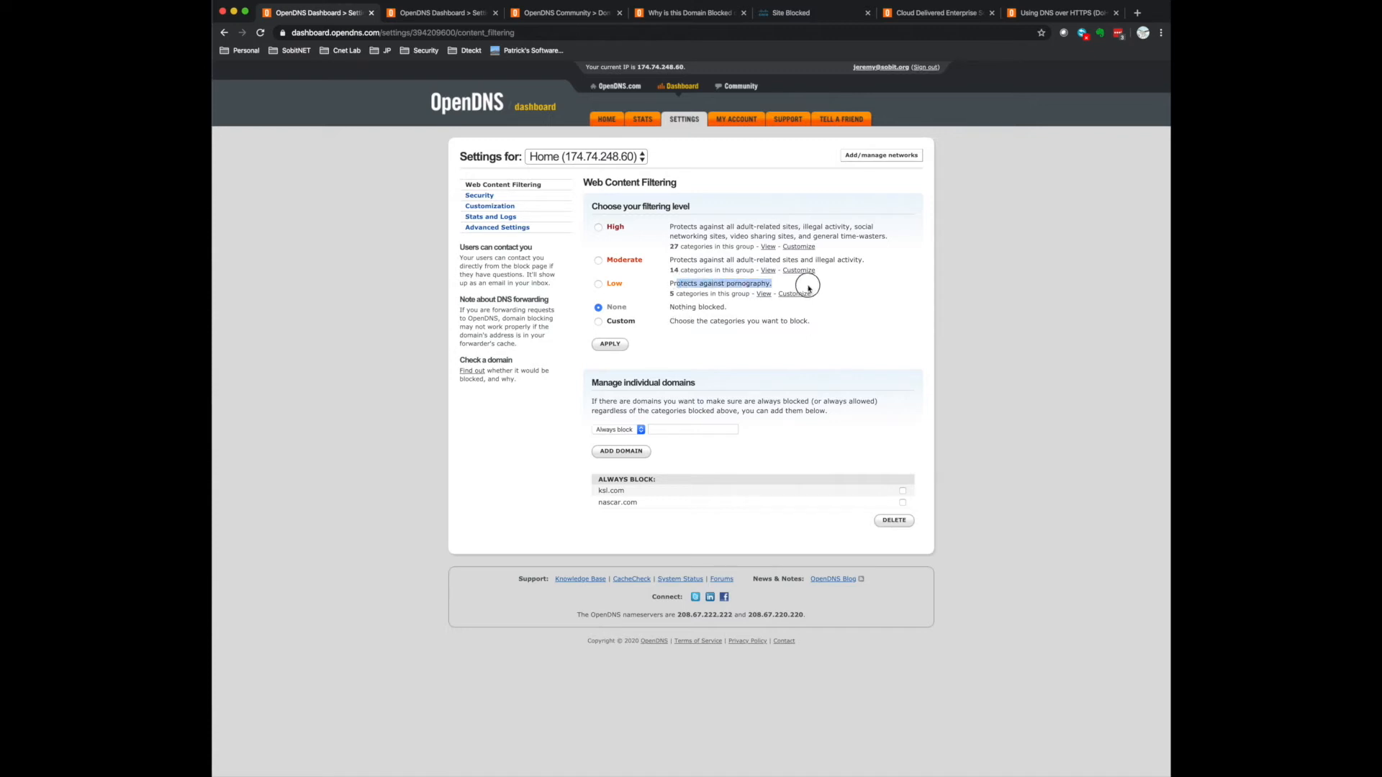
pyautogui.moveTo(669, 259); pyautogui.dragTo(846, 268)
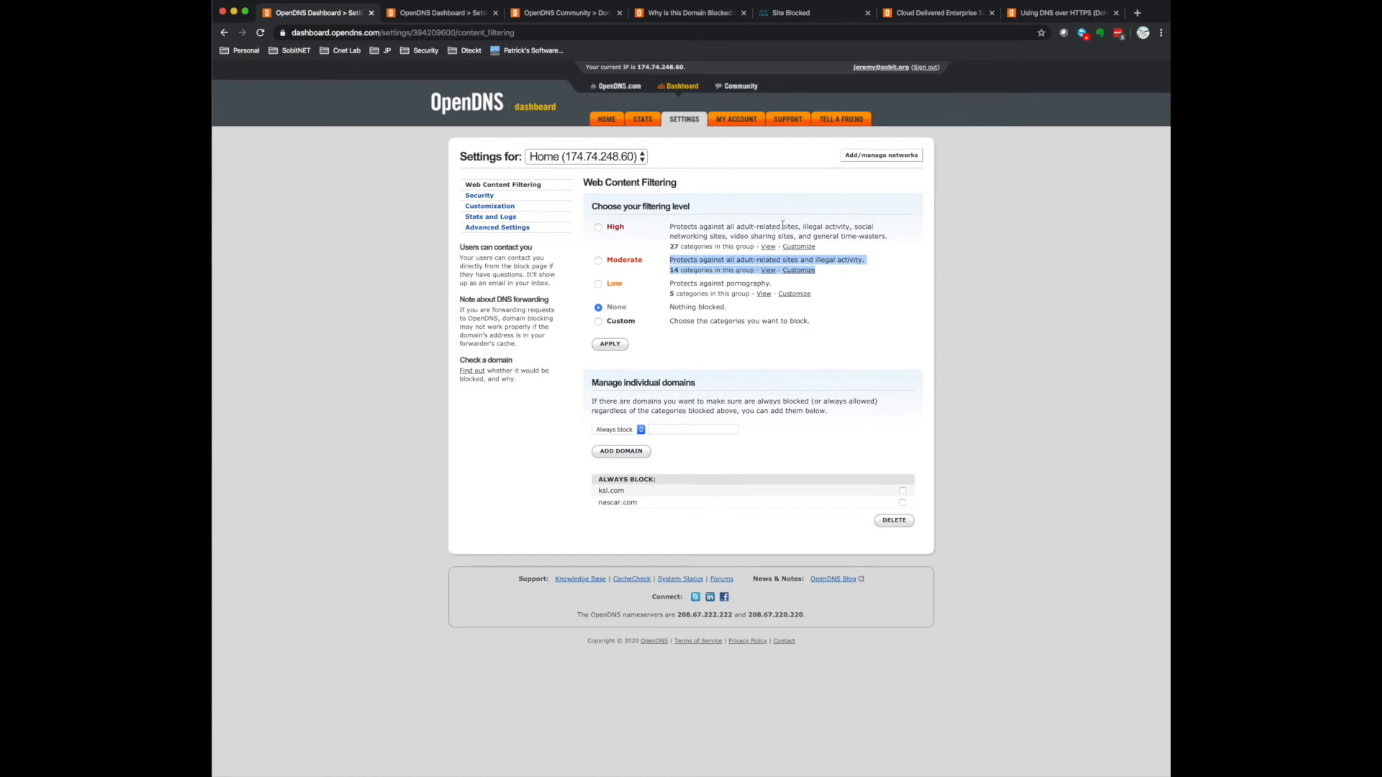
pyautogui.moveTo(670, 227); pyautogui.dragTo(875, 257)
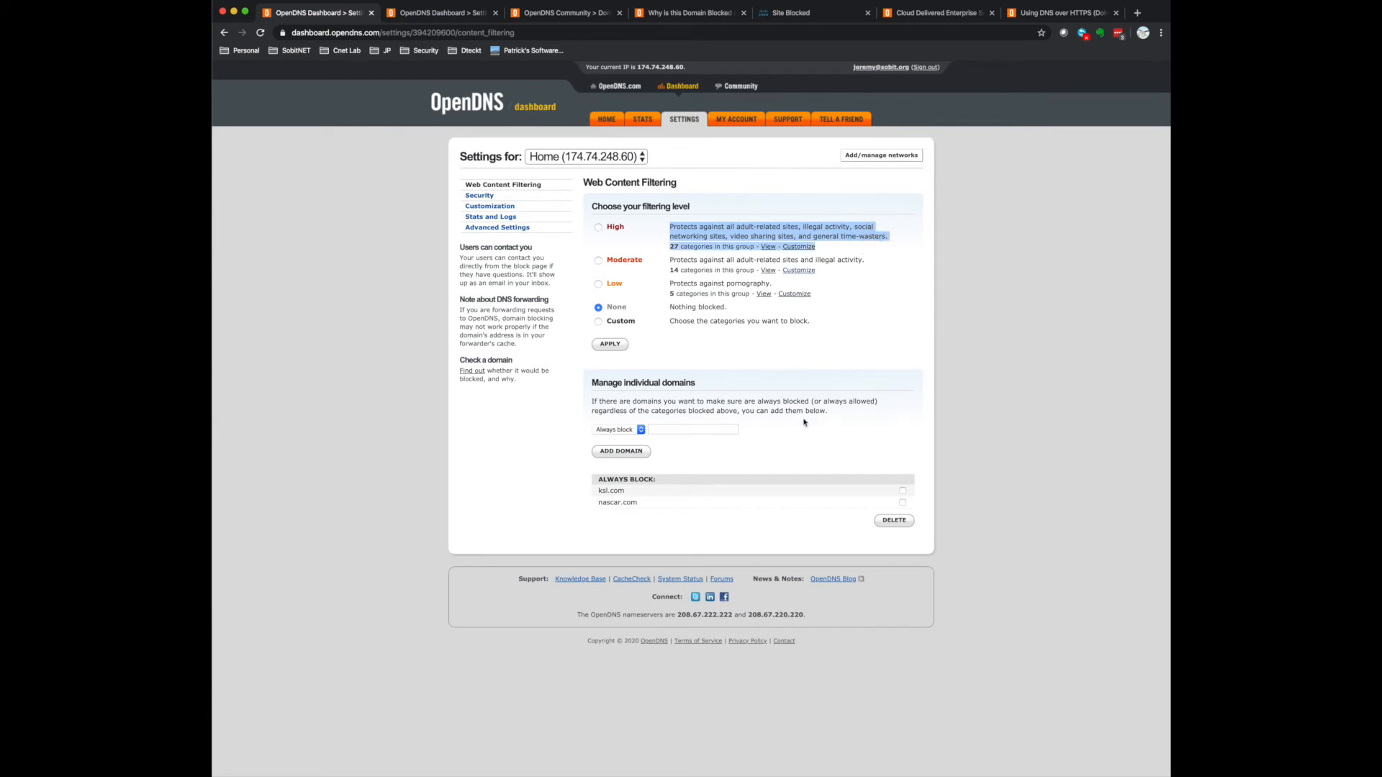
pyautogui.click(811, 443)
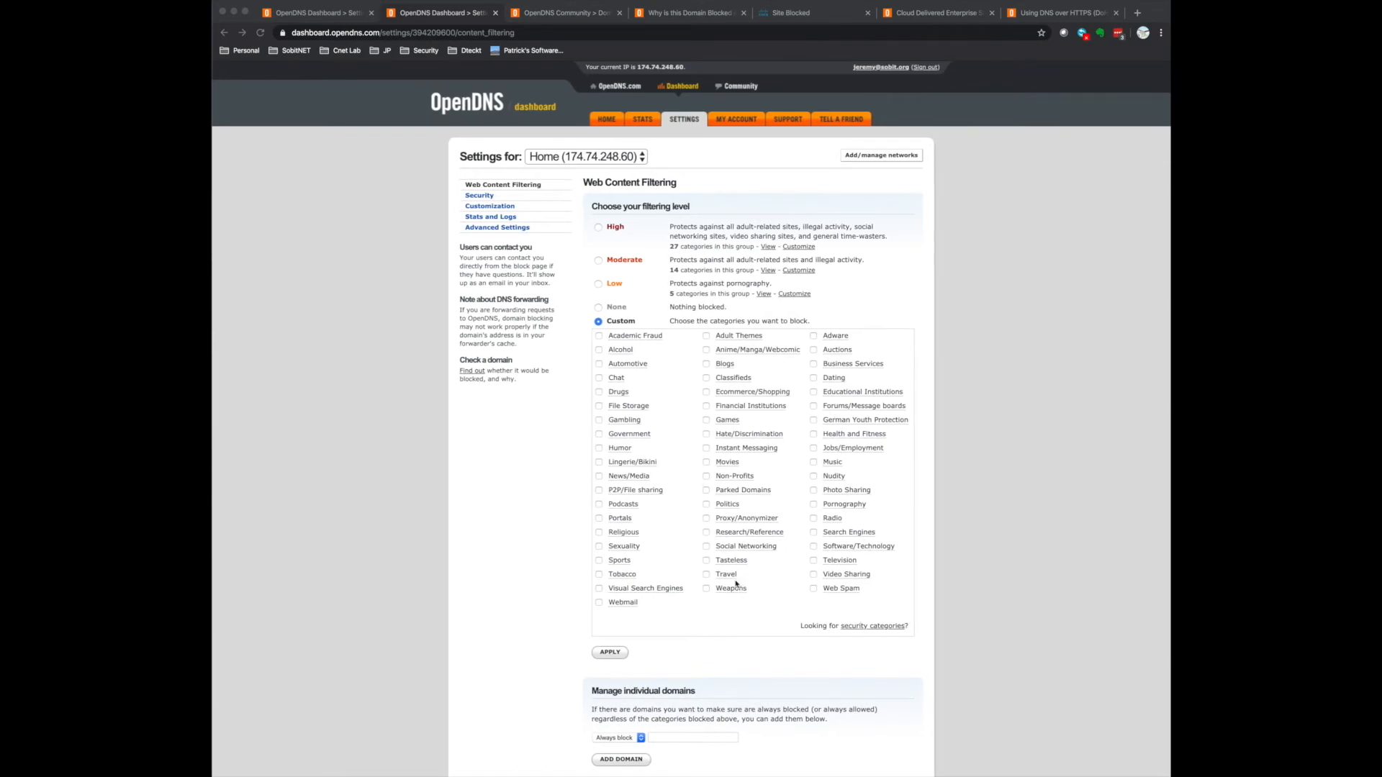
# Step: Open the security categories information linked below the Custom filtering categories
pyautogui.click(863, 623)
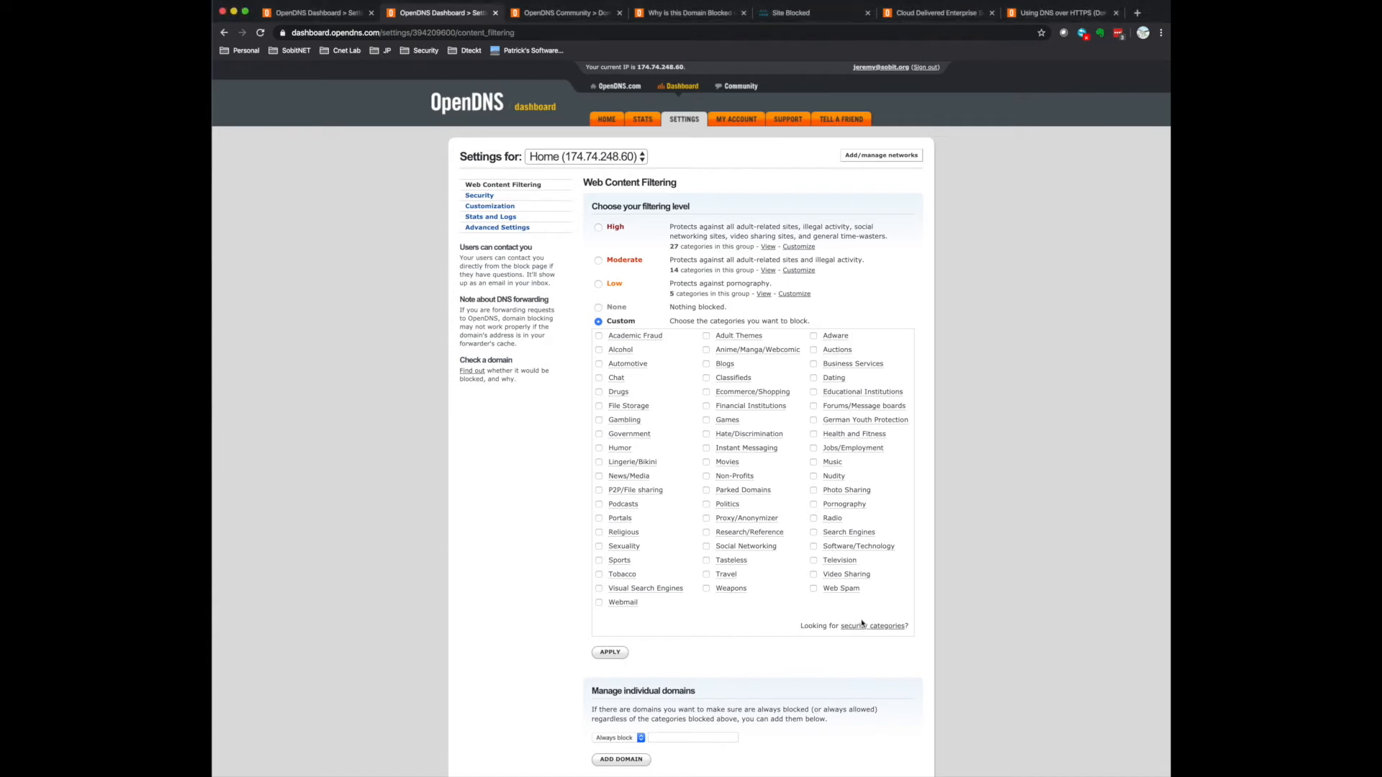
pyautogui.click(864, 626)
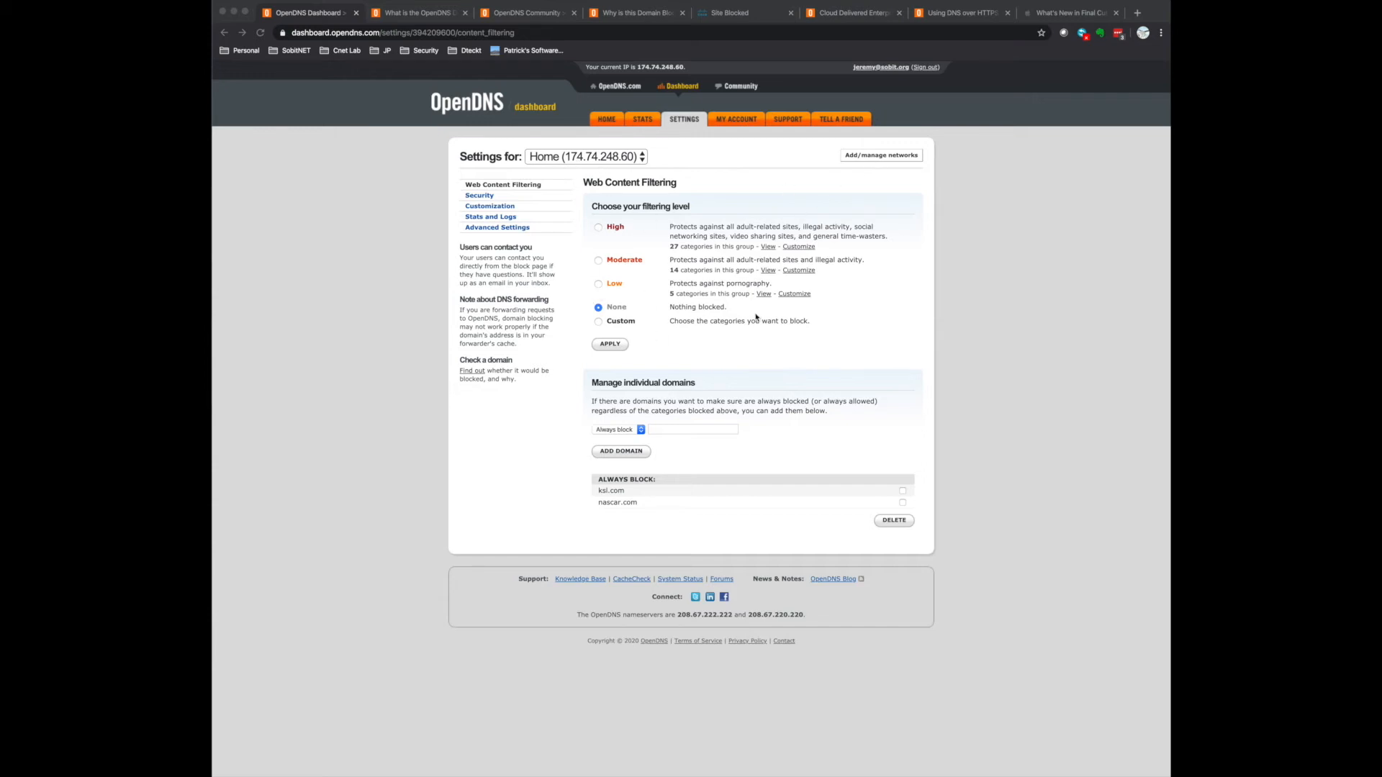
# Step: Review the Home network's advanced settings and open the statistics overview for its DNS requests
pyautogui.click(523, 227)
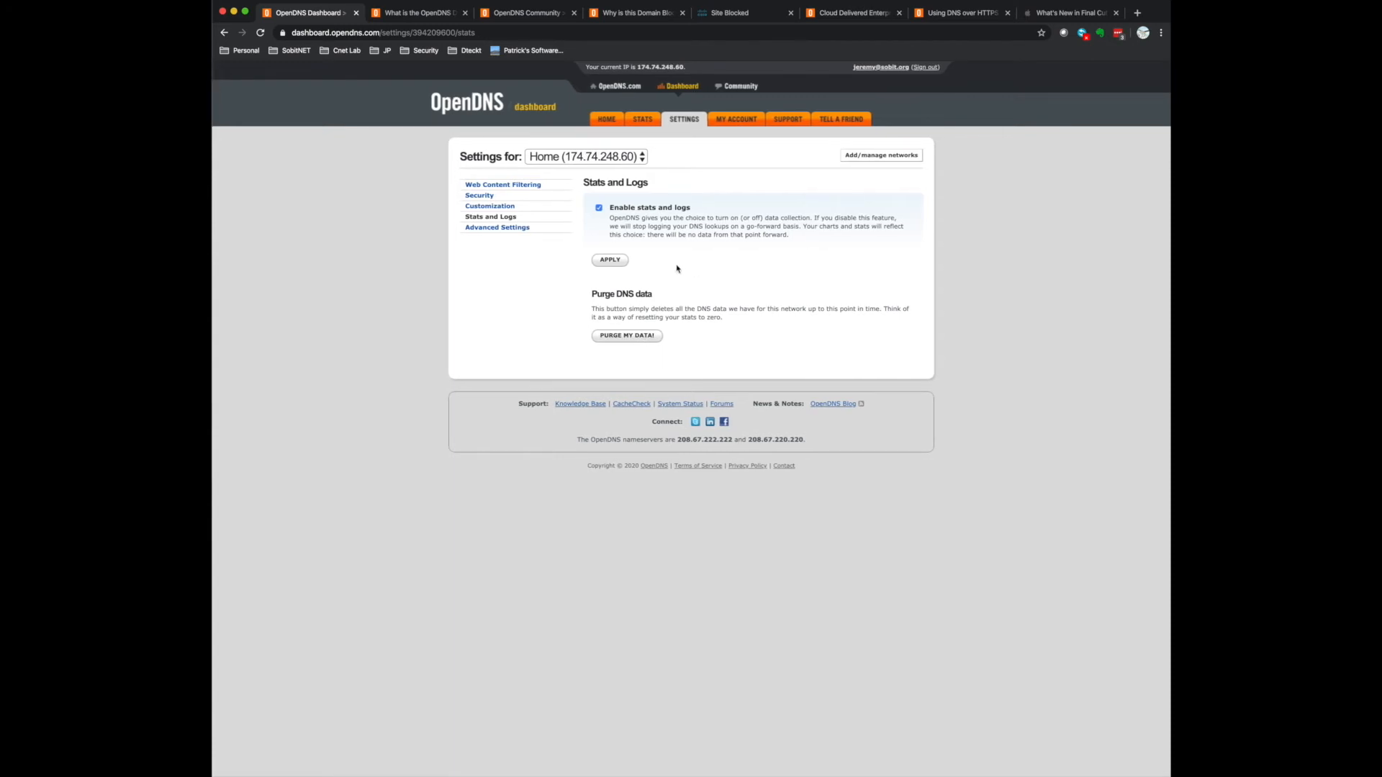
pyautogui.click(491, 230)
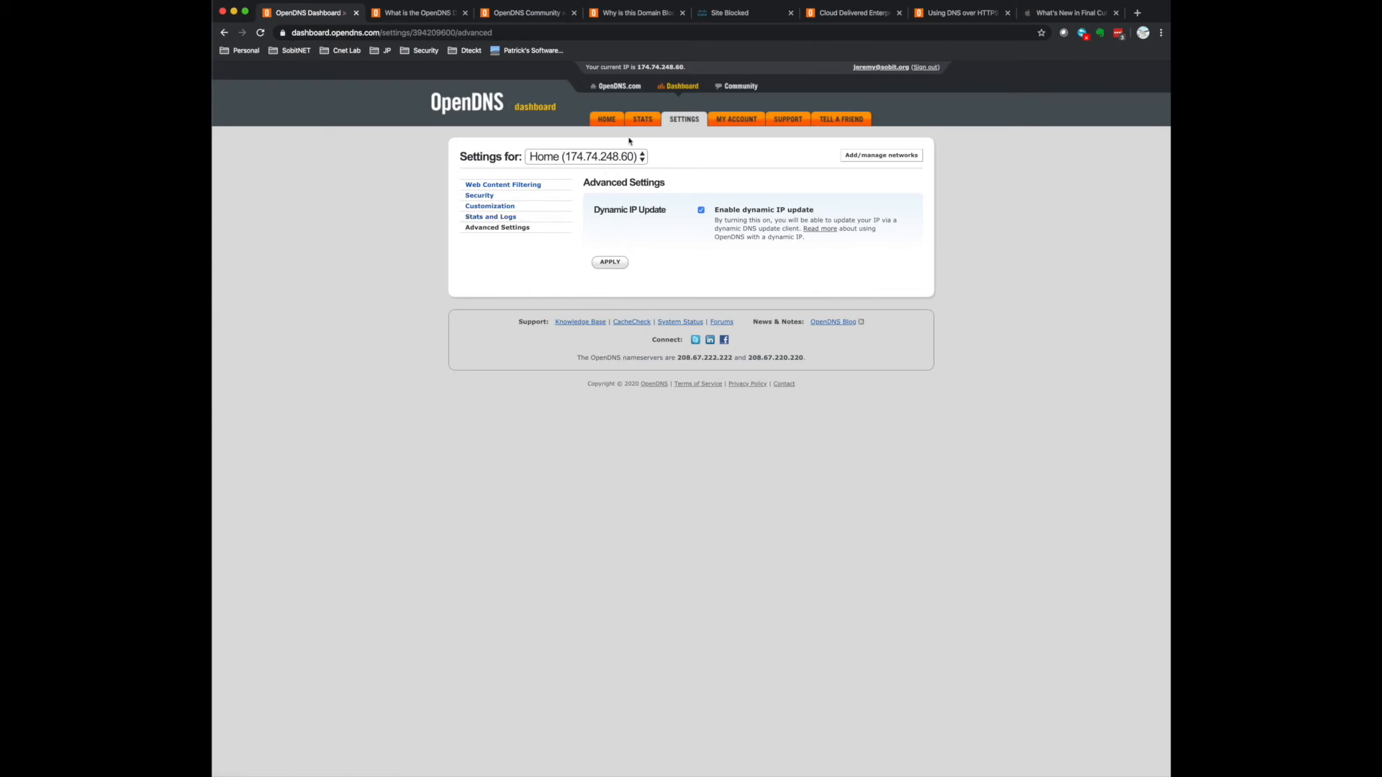
pyautogui.click(643, 120)
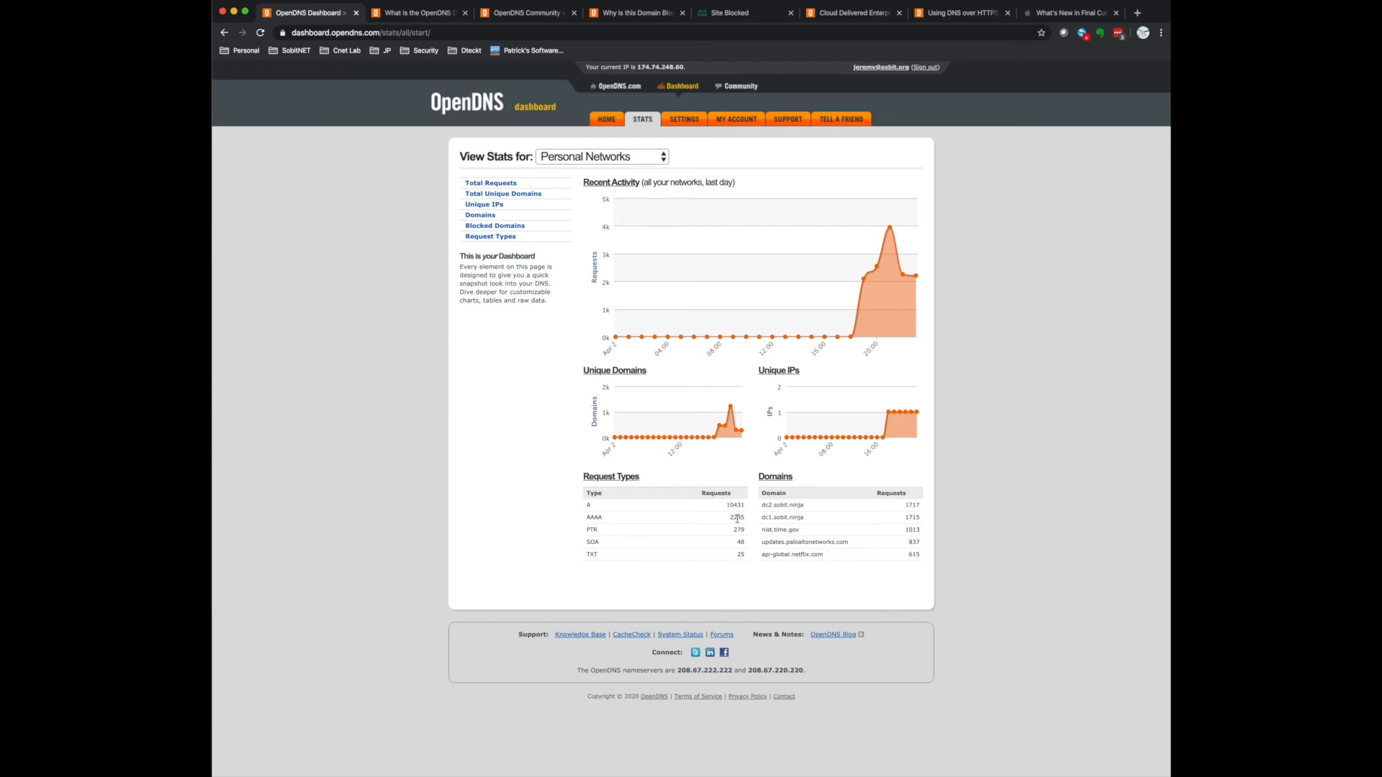
# Step: Open the Total Unique Domains statistics for all personal networks and examine the chart of the day's domains
pyautogui.click(517, 194)
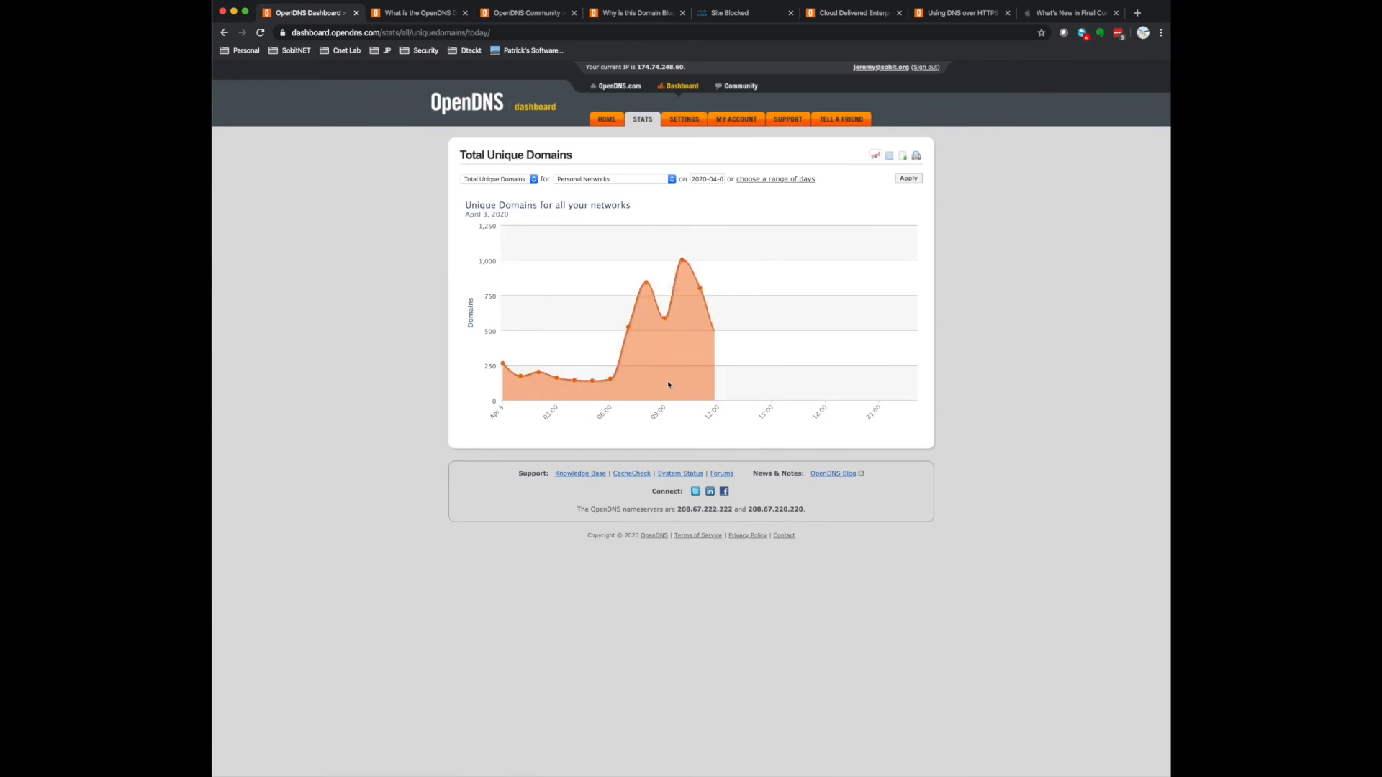
pyautogui.moveTo(722, 333)
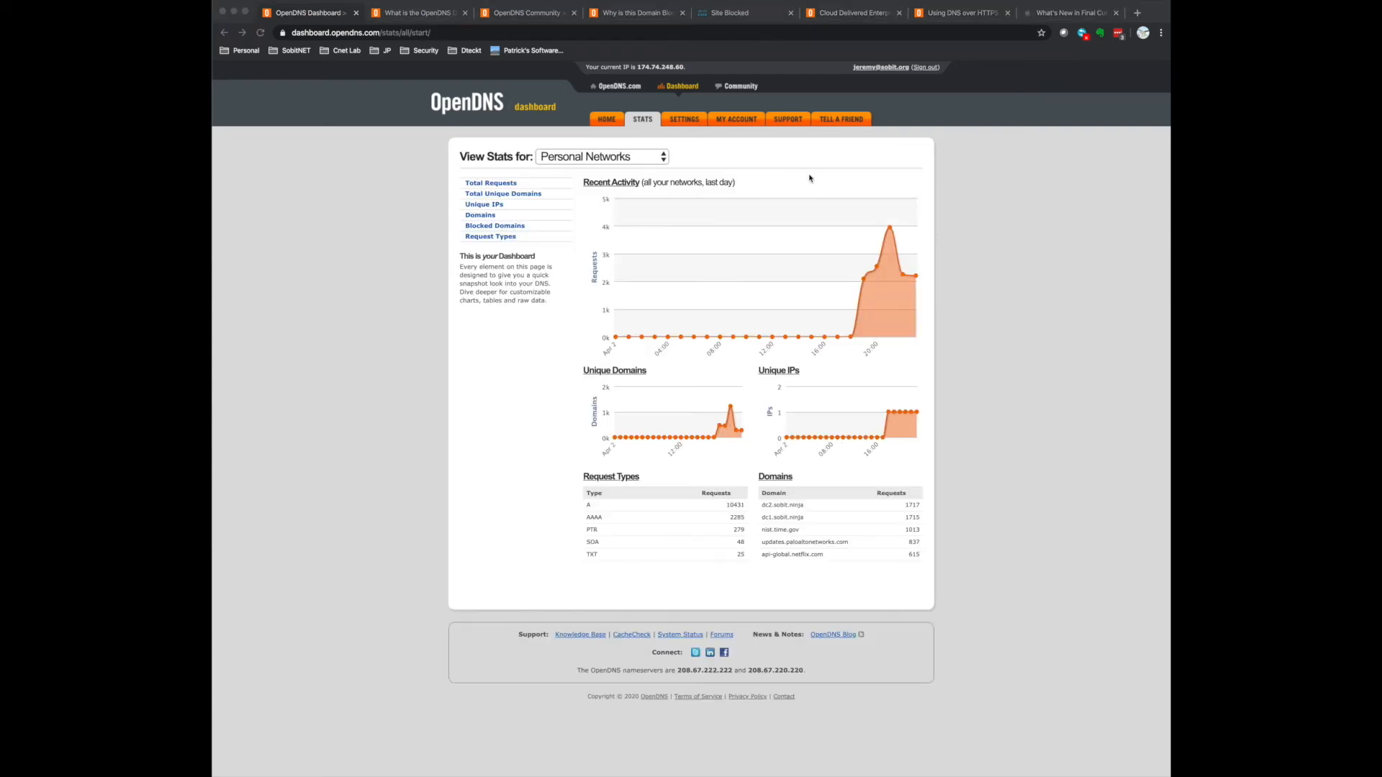
# Step: Open the domain check linked from the OpenDNS support page and look up nascar.com
pyautogui.click(788, 125)
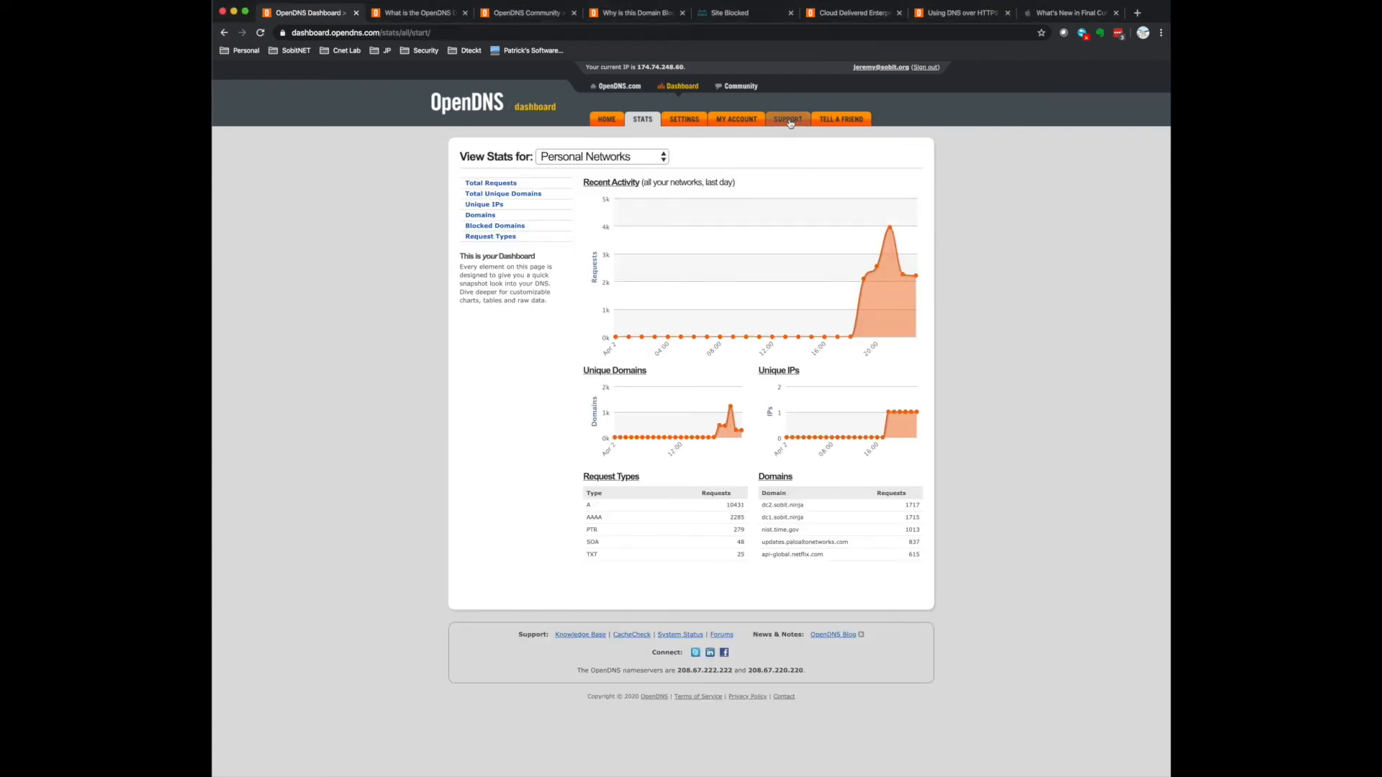
pyautogui.click(789, 119)
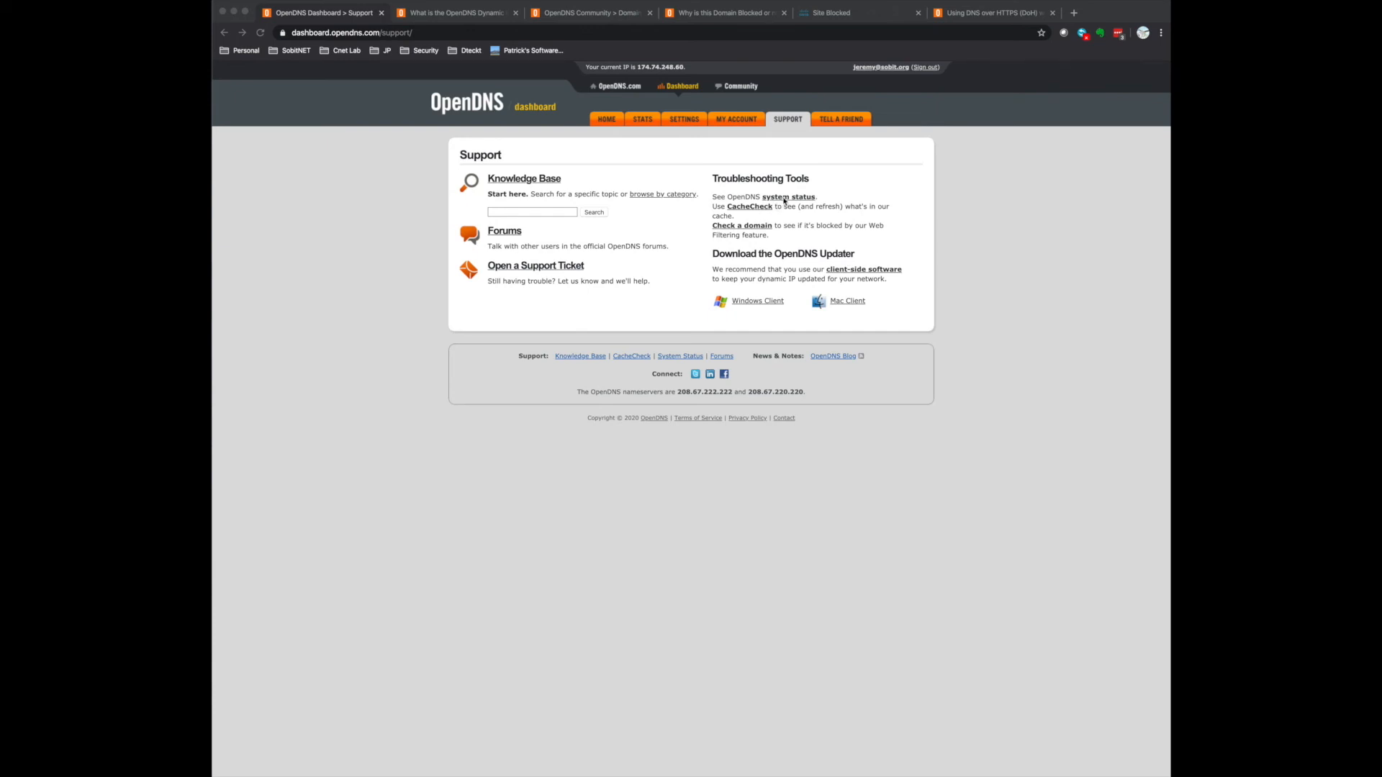
pyautogui.click(754, 227)
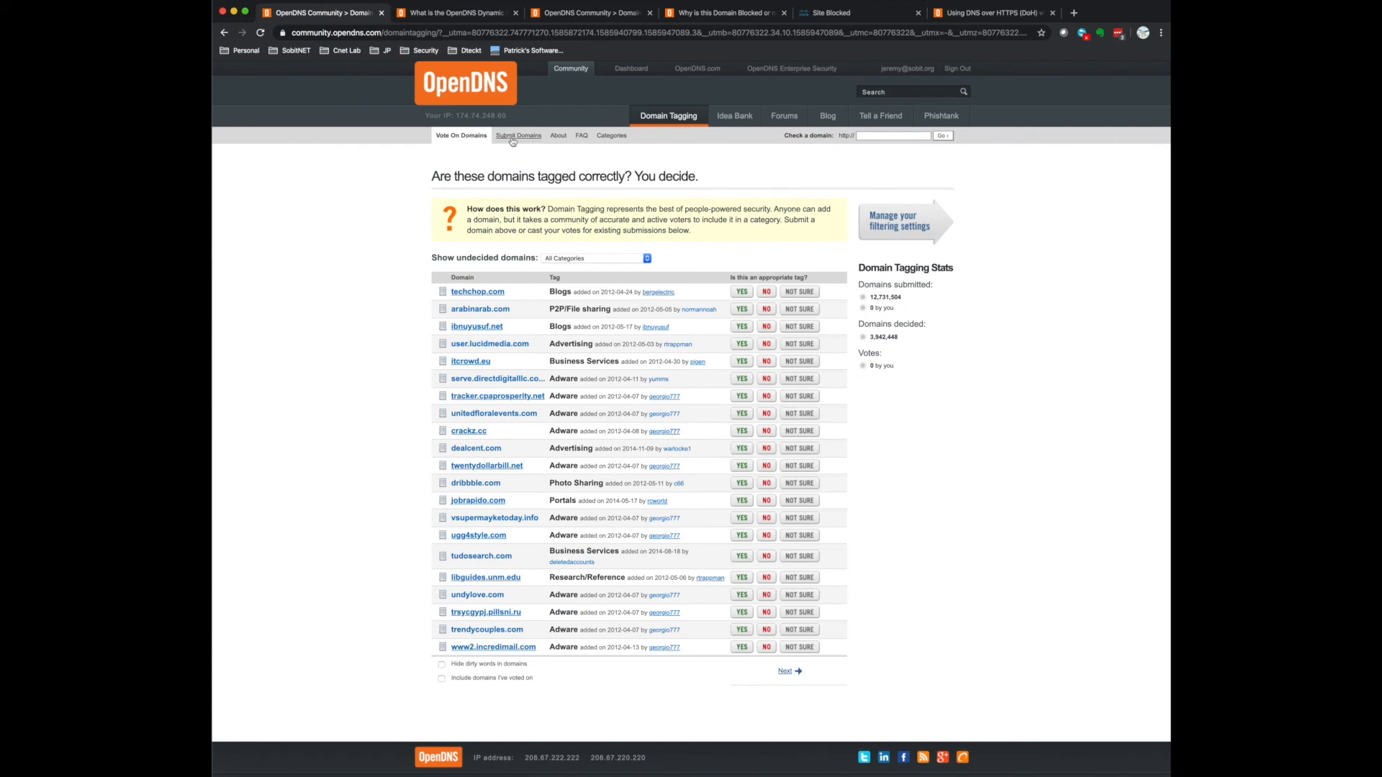
pyautogui.click(907, 137)
pyautogui.write('nascar.com')
pyautogui.press('Return')
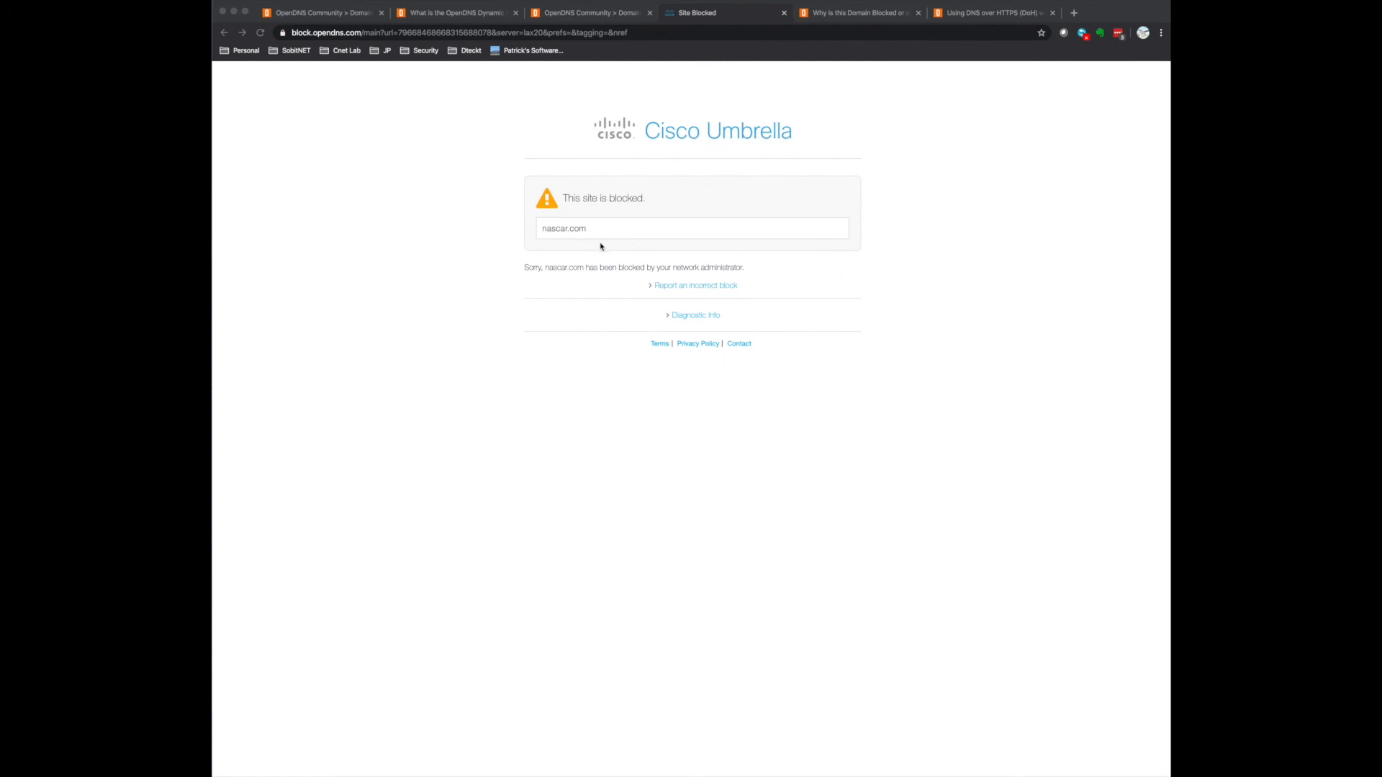
# Step: Report the nascar.com block as incorrect, sending a message with repeated lines of "take a left, take a left go straight"
pyautogui.click(814, 290)
pyautogui.click(690, 286)
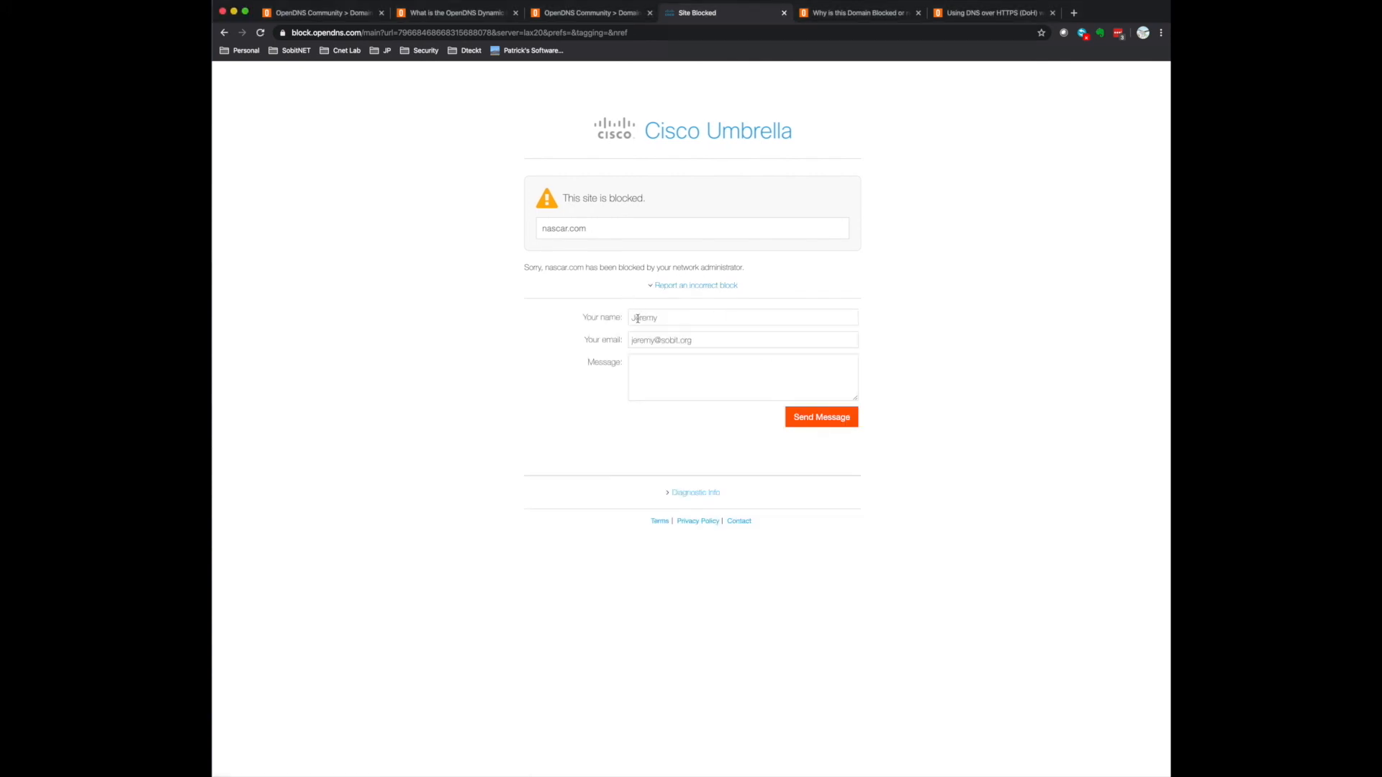
pyautogui.click(657, 363)
pyautogui.press('super+v')
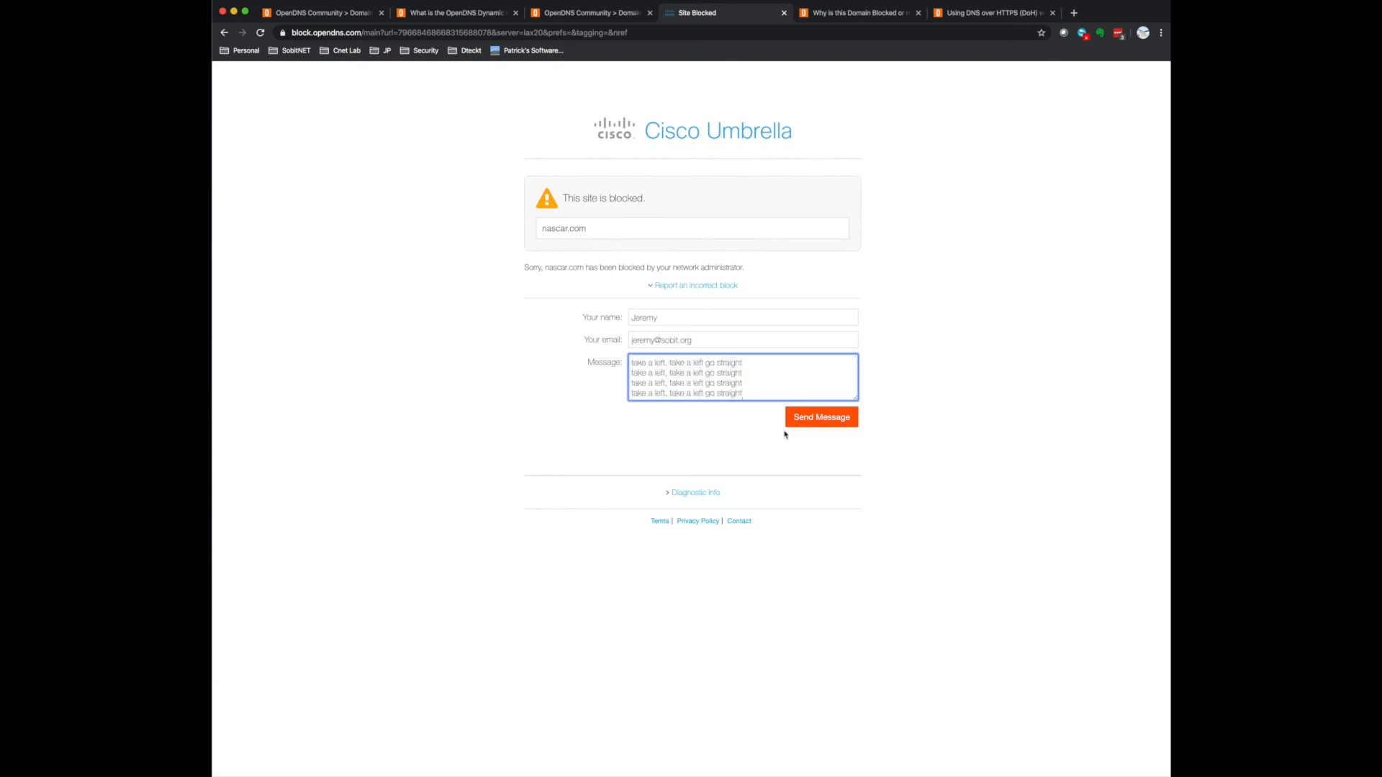
pyautogui.click(810, 418)
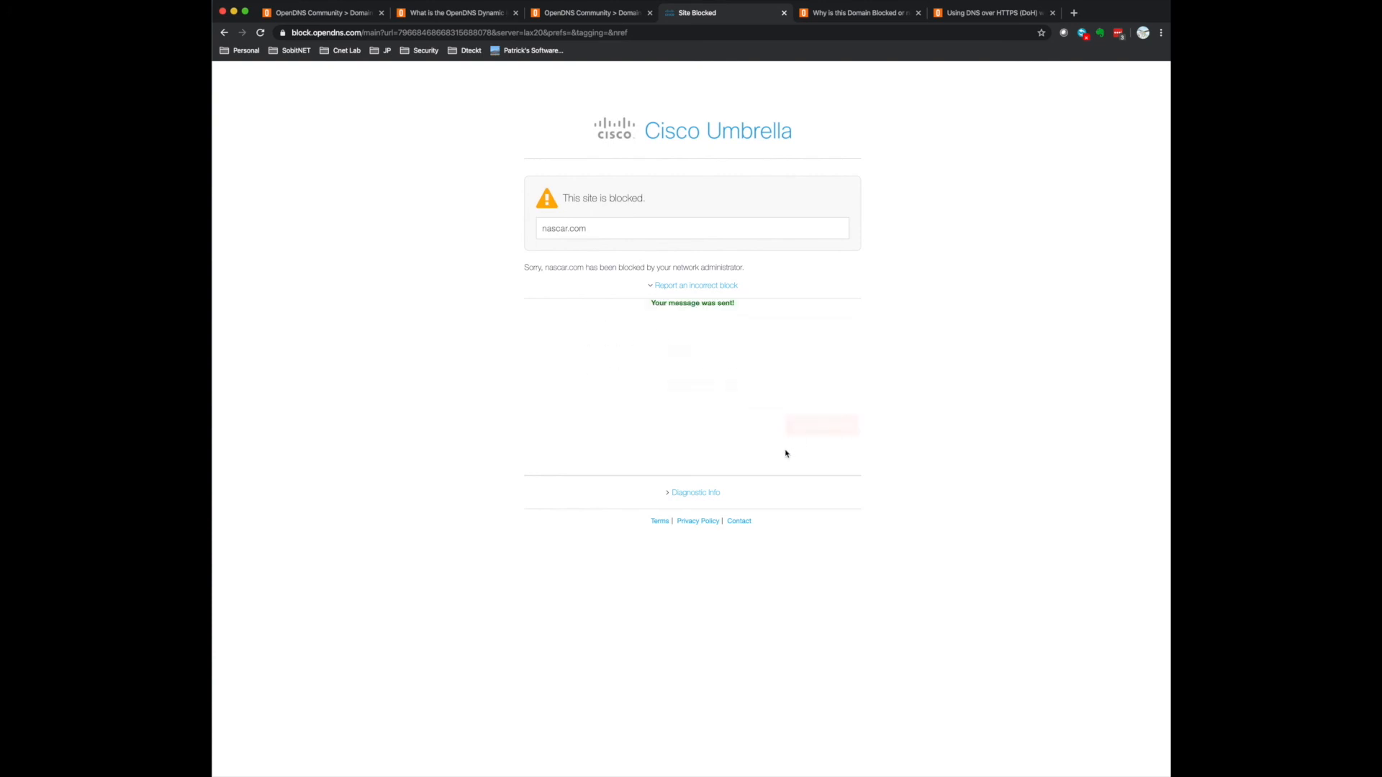